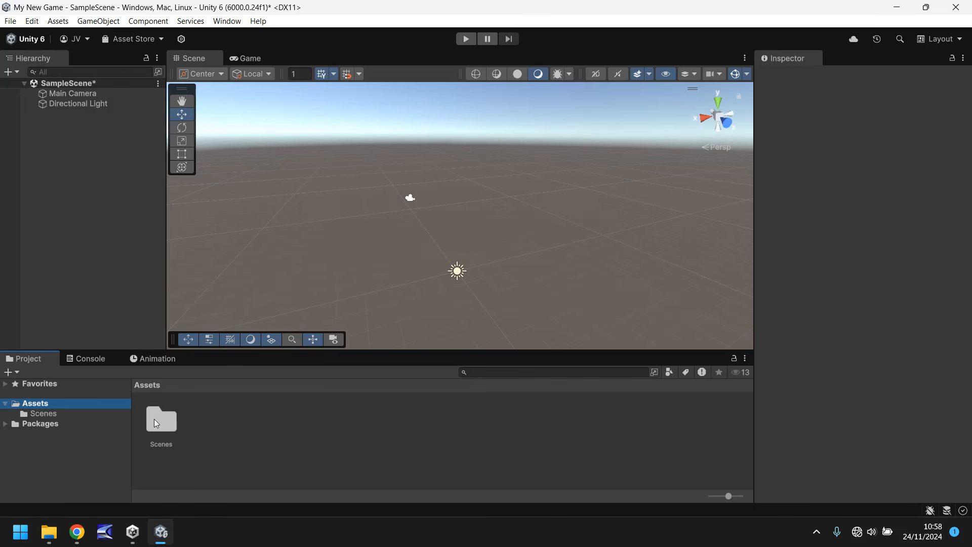
# - Create a new folder named Textures in the project's Assets folder and open it
pyautogui.rightClick(204, 422)
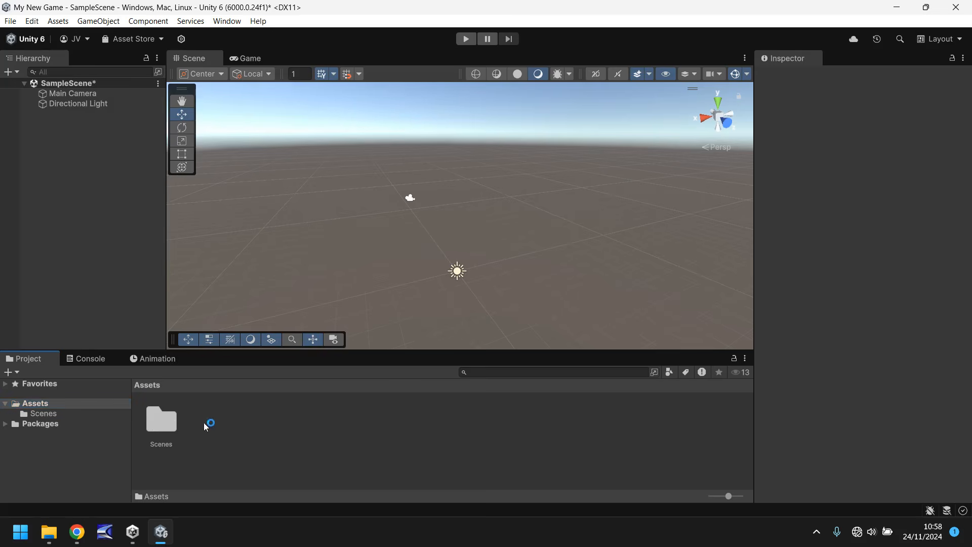
pyautogui.moveTo(321, 83)
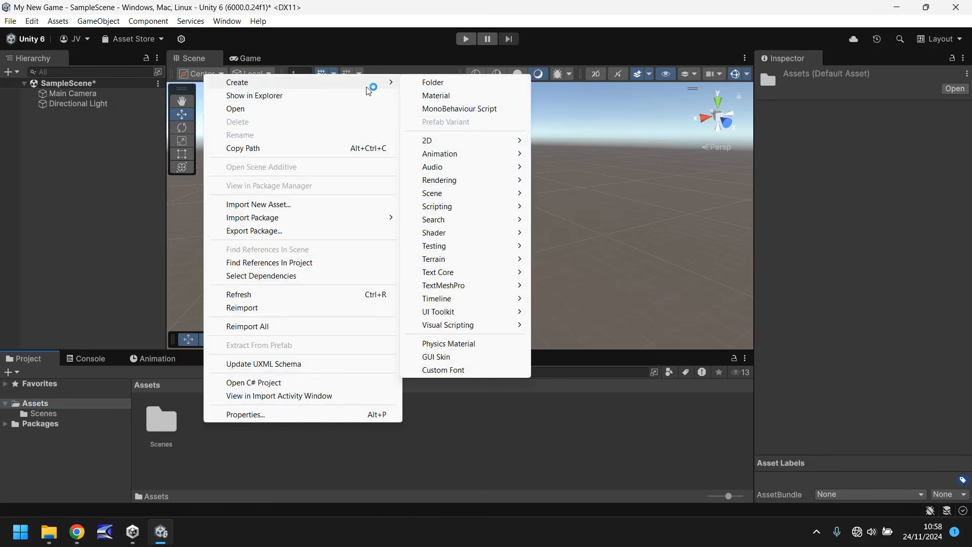
pyautogui.click(456, 86)
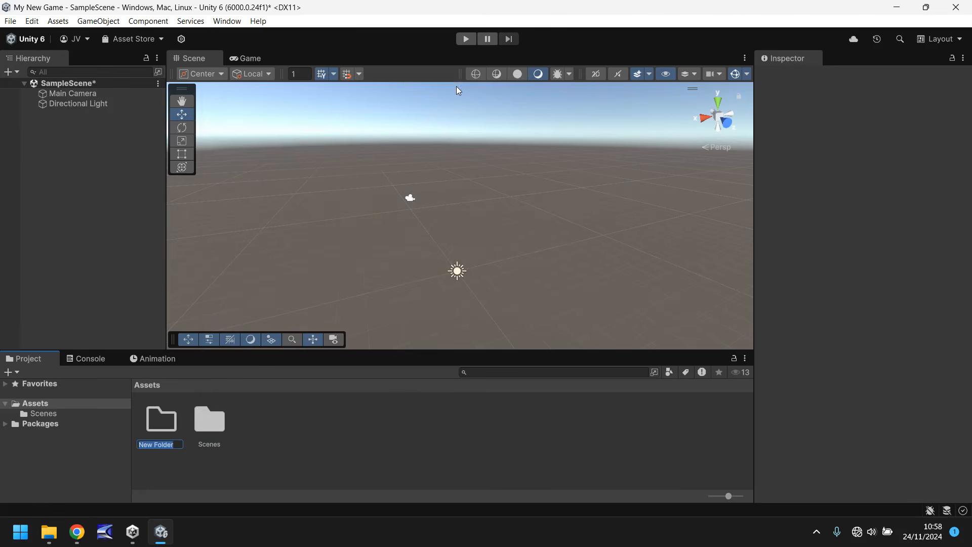
pyautogui.write('Textures')
pyautogui.press('Return')
pyautogui.press('Return')
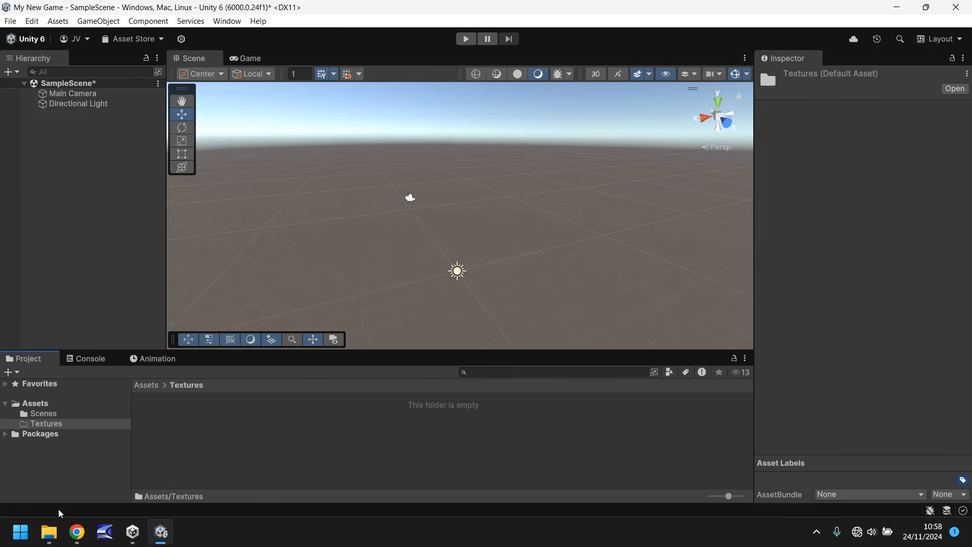
# - Switch to File Explorer and import the Brick, Ground and Stone images from Tutorial 02 into the project's Textures folder
pyautogui.click(49, 532)
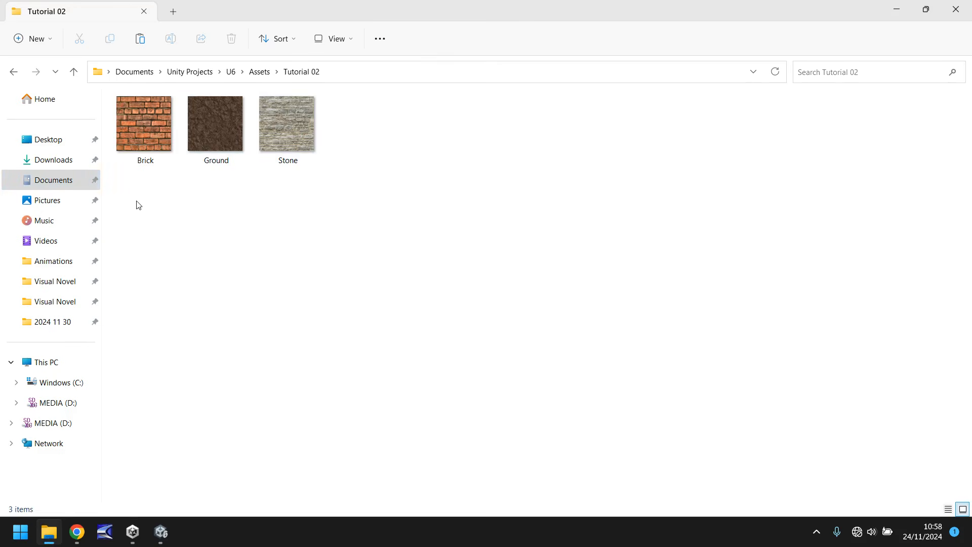
pyautogui.moveTo(138, 204); pyautogui.dragTo(315, 120)
pyautogui.moveTo(142, 150); pyautogui.dragTo(183, 423)
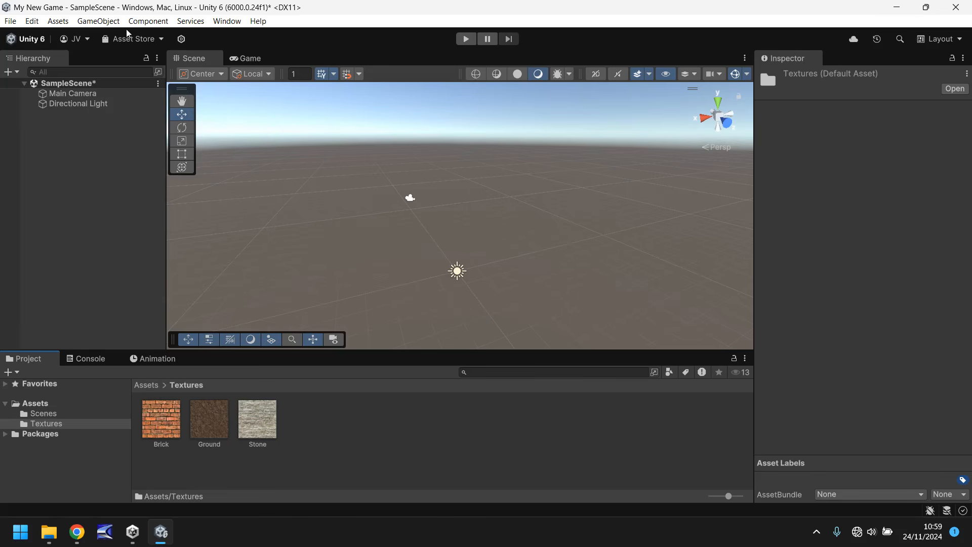
# - Add a 3D cube to the scene and set its position to X 0, Y 0, Z 0
pyautogui.click(112, 21)
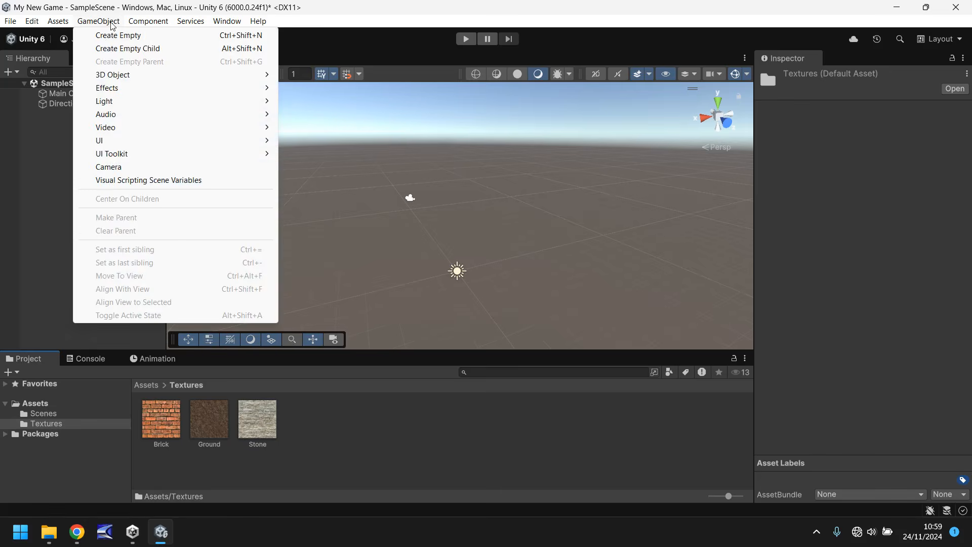
pyautogui.moveTo(114, 76)
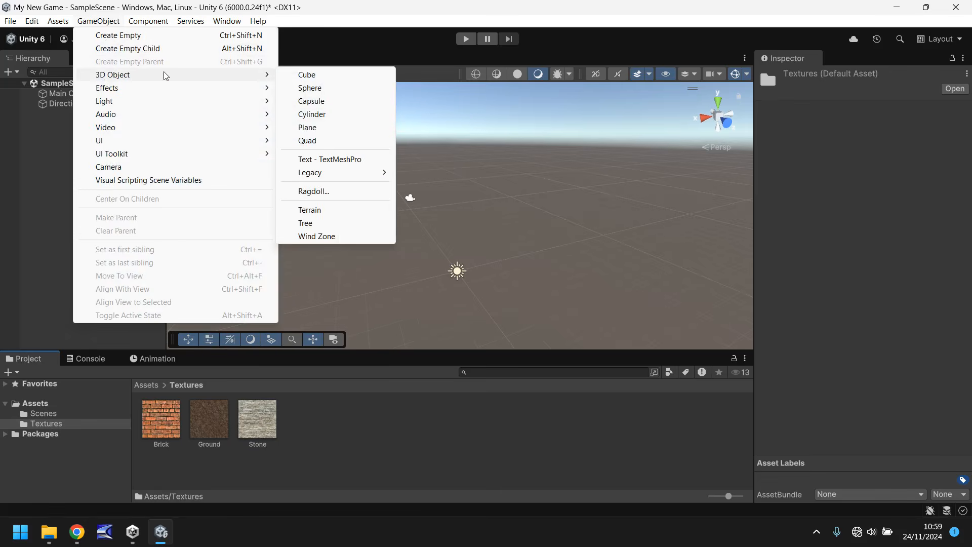
pyautogui.click(321, 79)
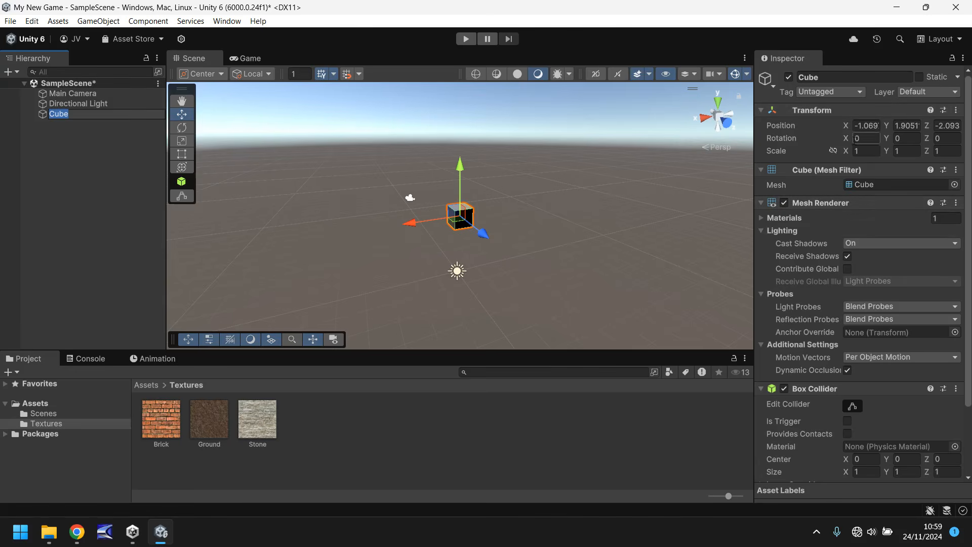
pyautogui.click(867, 126)
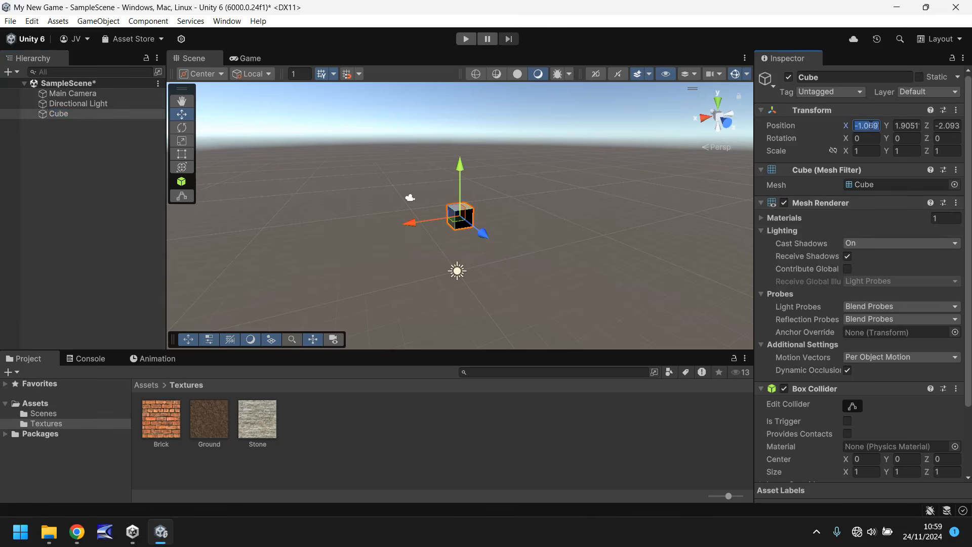
pyautogui.write('0')
pyautogui.click(906, 125)
pyautogui.write('0')
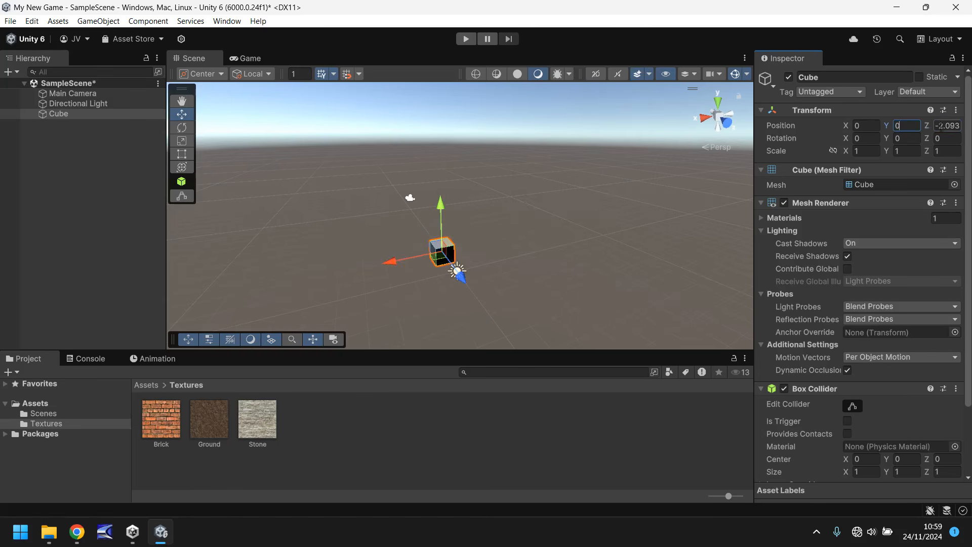
pyautogui.click(942, 126)
pyautogui.write('0')
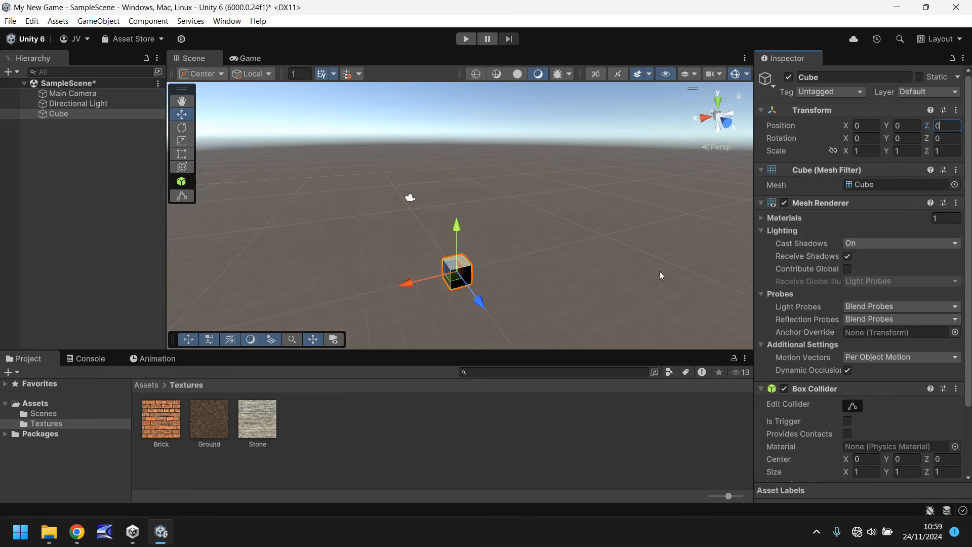
# - Set the cube's scale to 20 on X and 20 on Z
pyautogui.click(860, 151)
pyautogui.write('20')
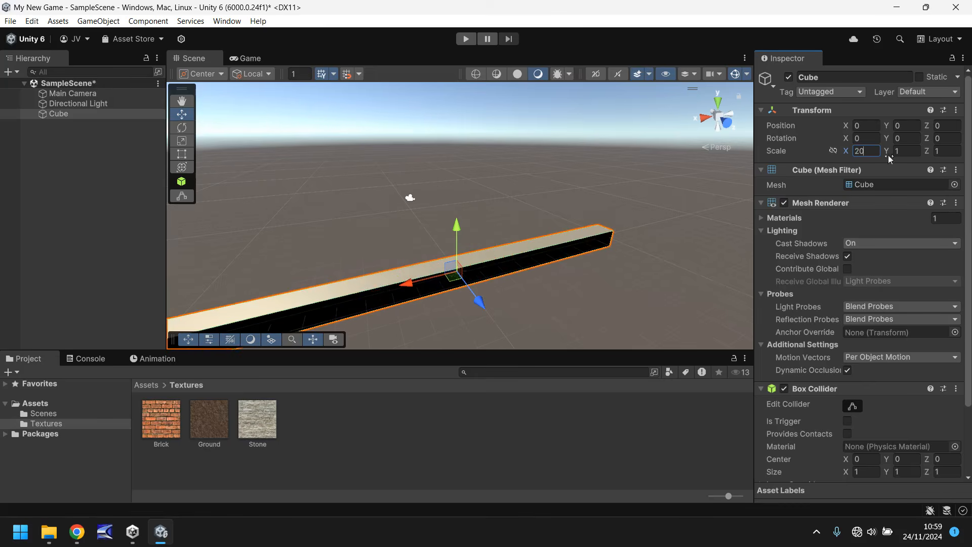
pyautogui.click(950, 151)
pyautogui.write('20')
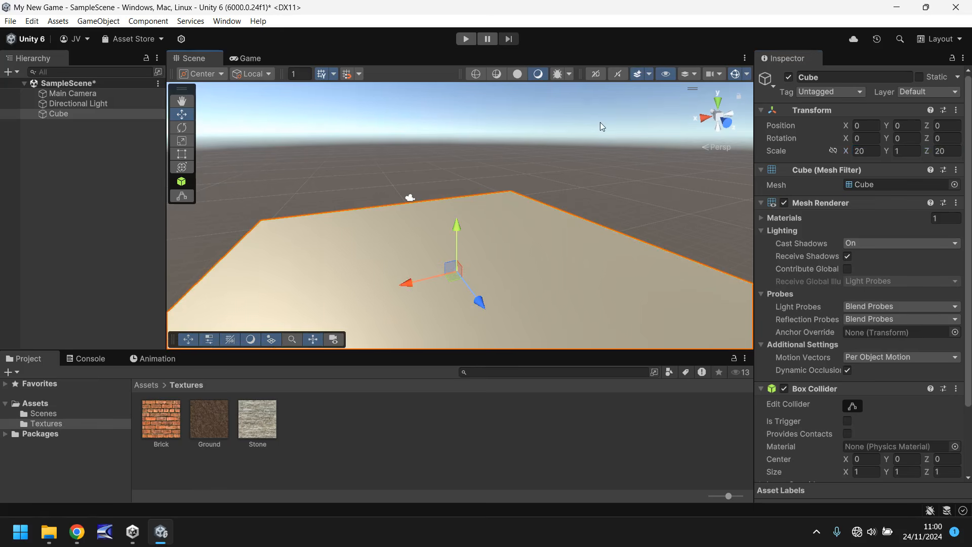
# - Apply the Ground texture to the flattened cube in the scene and rename the cube object Ground
pyautogui.moveTo(600, 123); pyautogui.dragTo(538, 198, button='right')
pyautogui.scroll(-6, 438, 196)
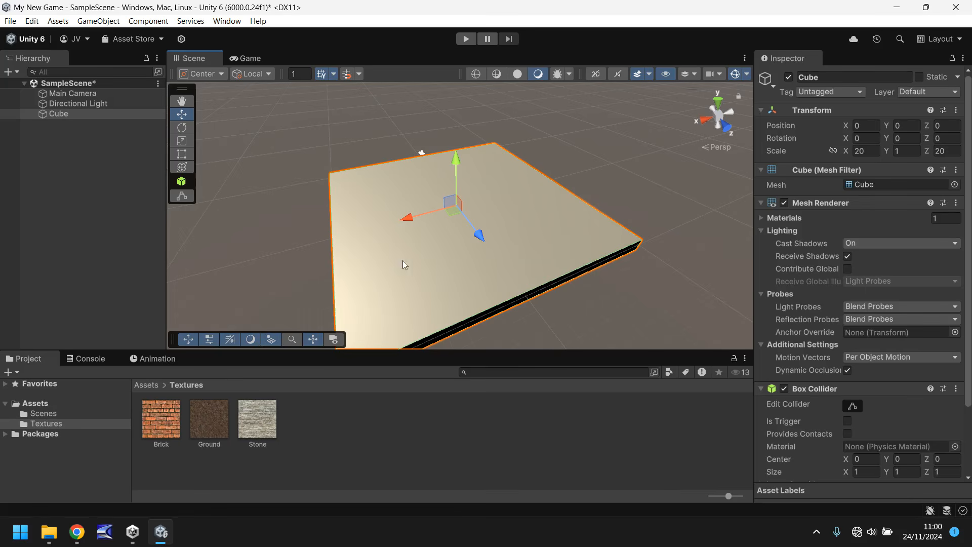
pyautogui.moveTo(208, 415); pyautogui.dragTo(373, 211)
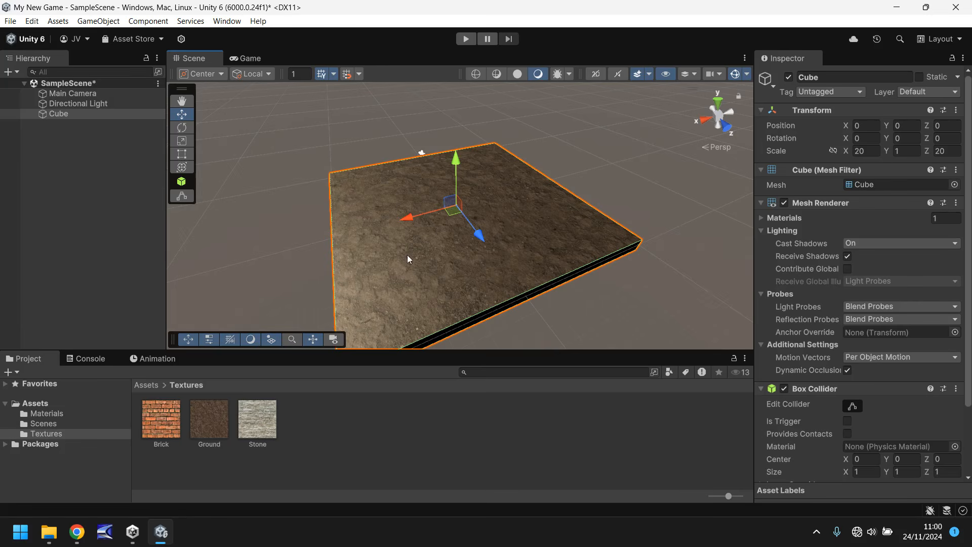
pyautogui.click(63, 114)
pyautogui.click(64, 116)
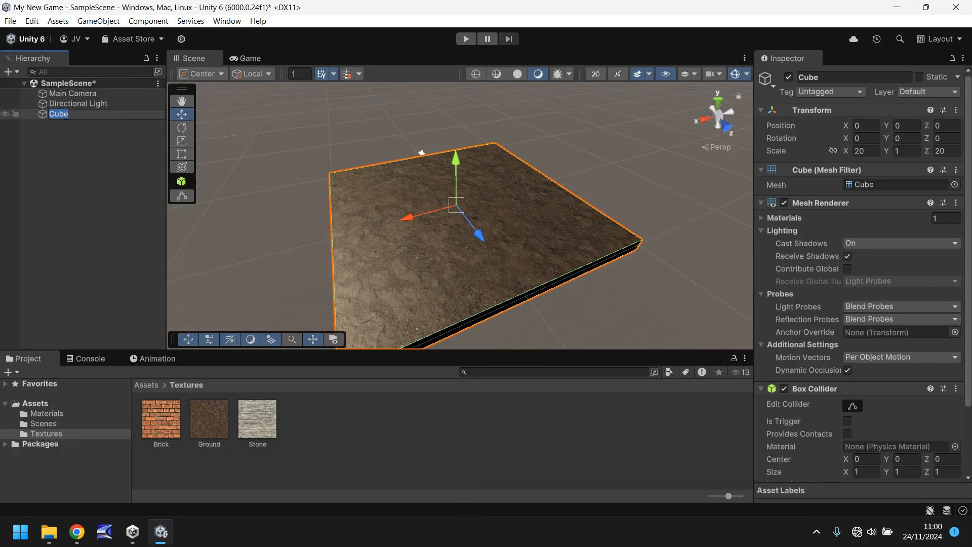
pyautogui.write('Ground')
pyautogui.press('Return')
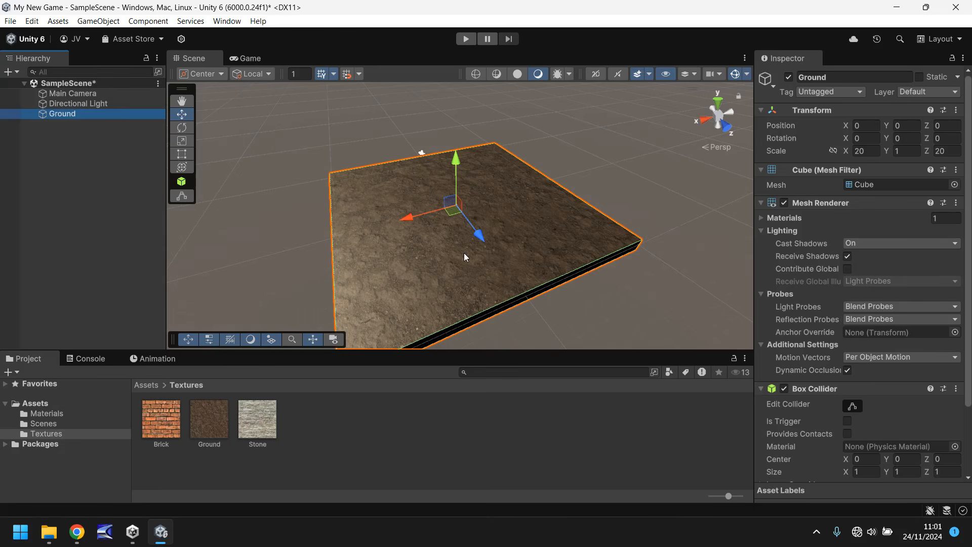
# - Duplicate the Ground texture in the Textures folder
pyautogui.scroll(5, 466, 257)
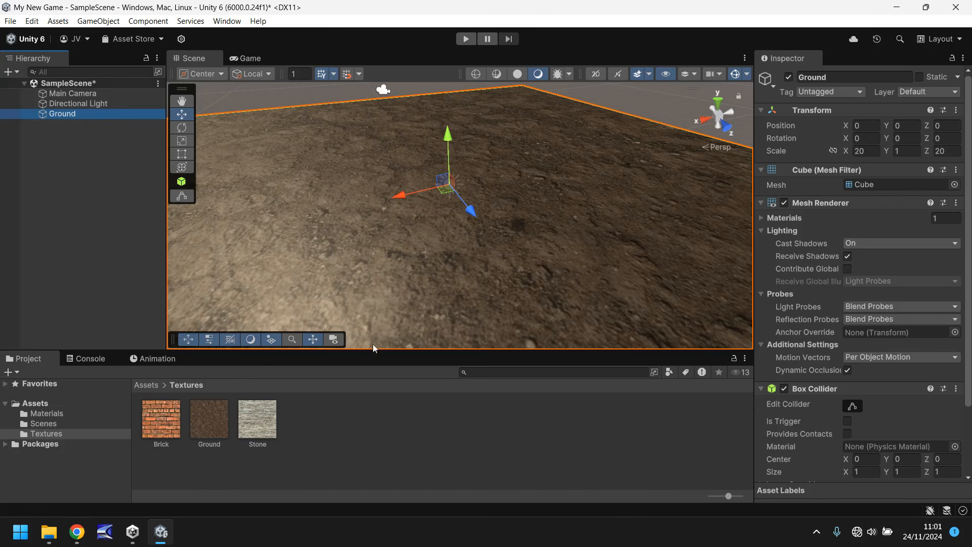
pyautogui.click(210, 424)
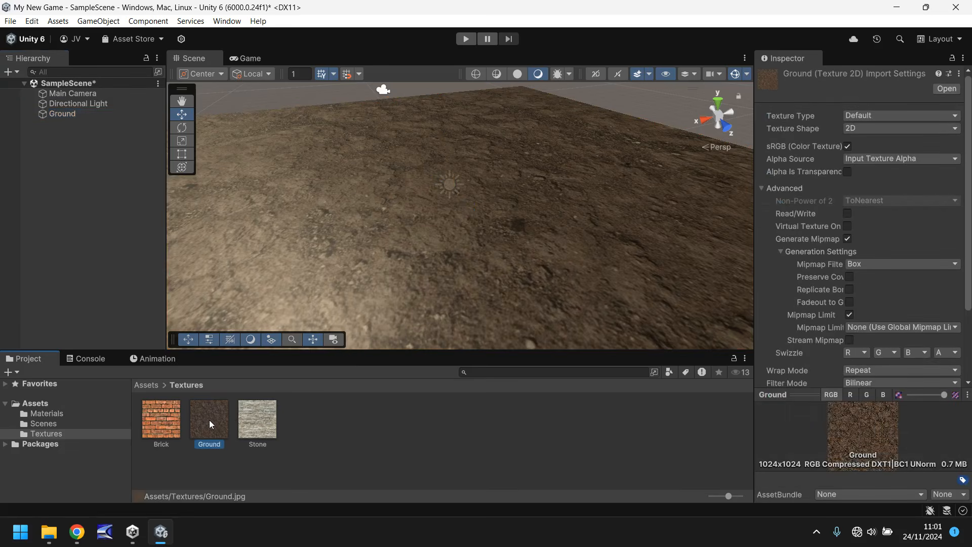
pyautogui.hotkey('ctrl', 'd')
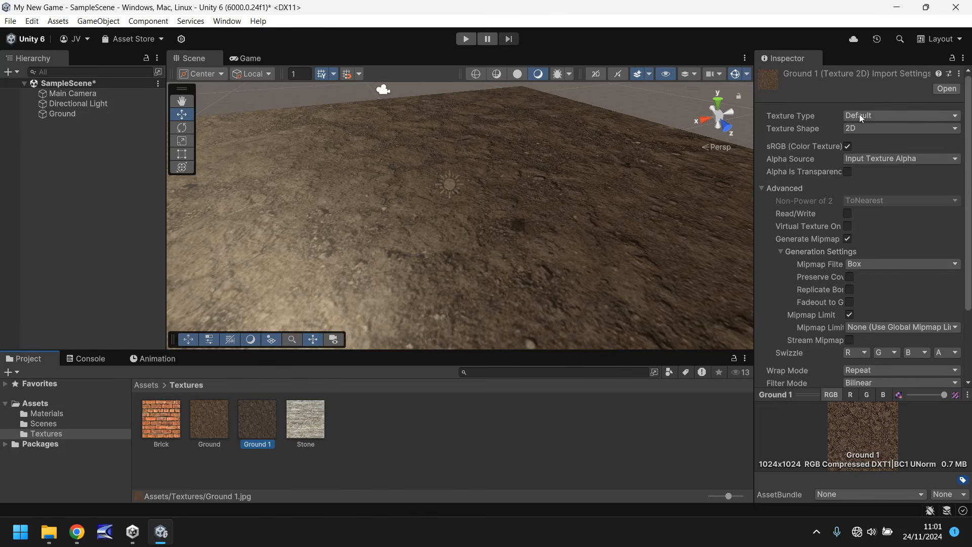
# - Set the duplicated Ground texture's type to Normal map, enable Create from Grayscale, and apply the import settings
pyautogui.click(953, 117)
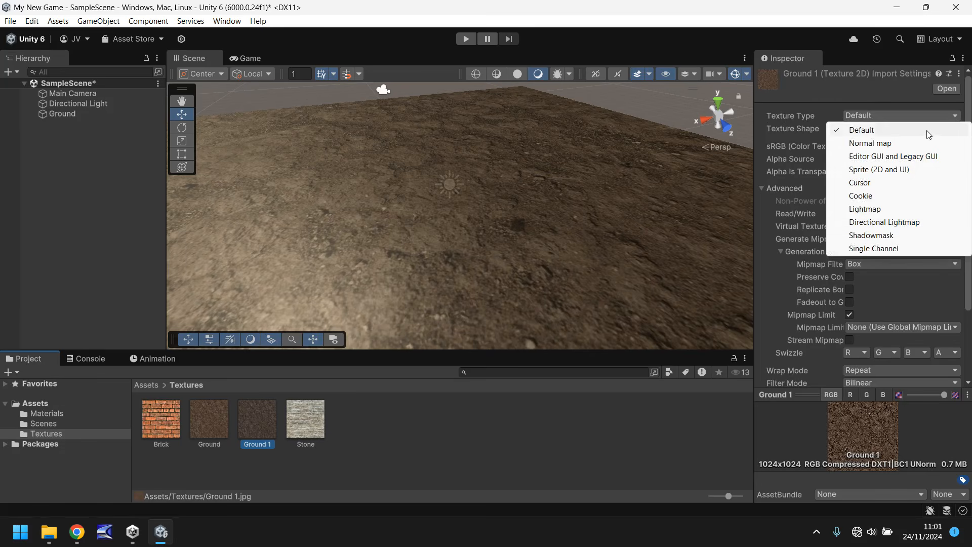
pyautogui.click(863, 145)
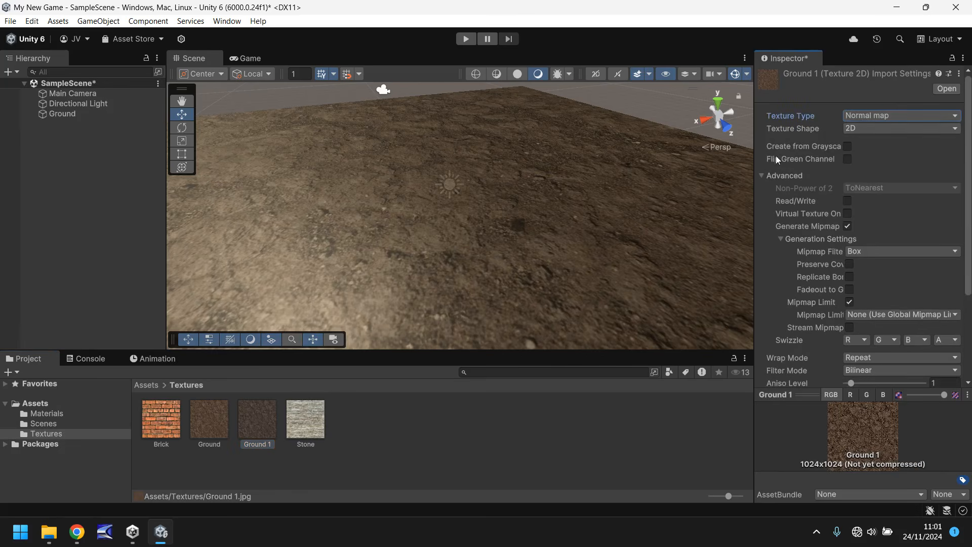
pyautogui.click(847, 147)
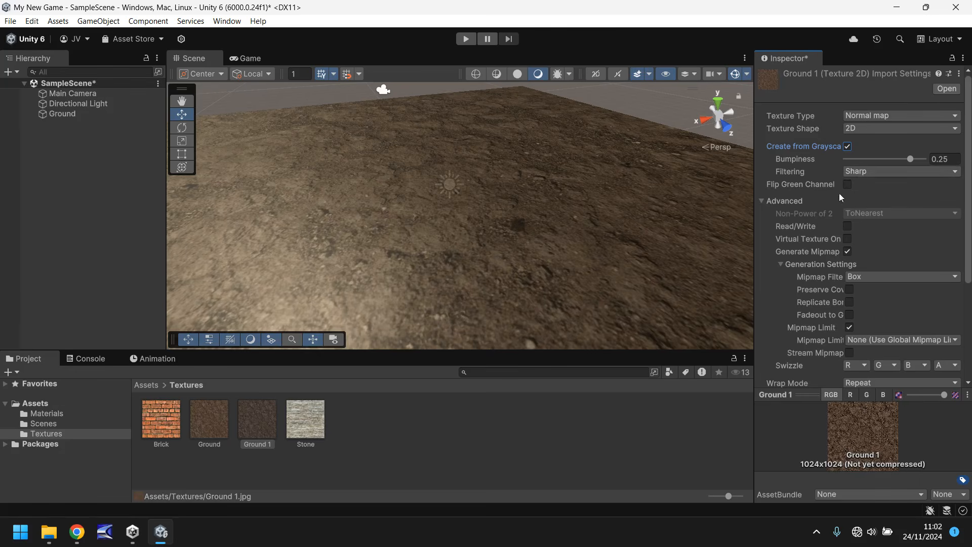
pyautogui.scroll(-3, 834, 264)
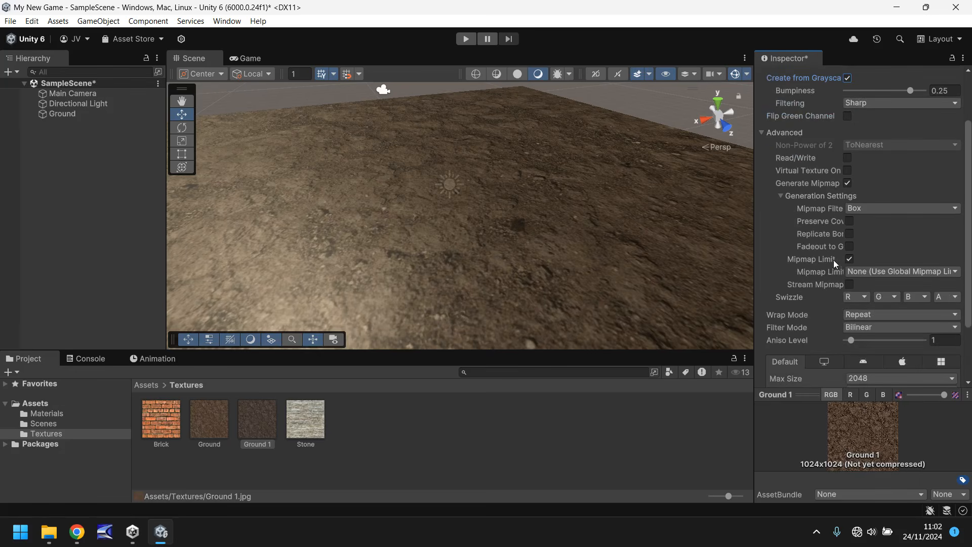
pyautogui.scroll(-3, 823, 187)
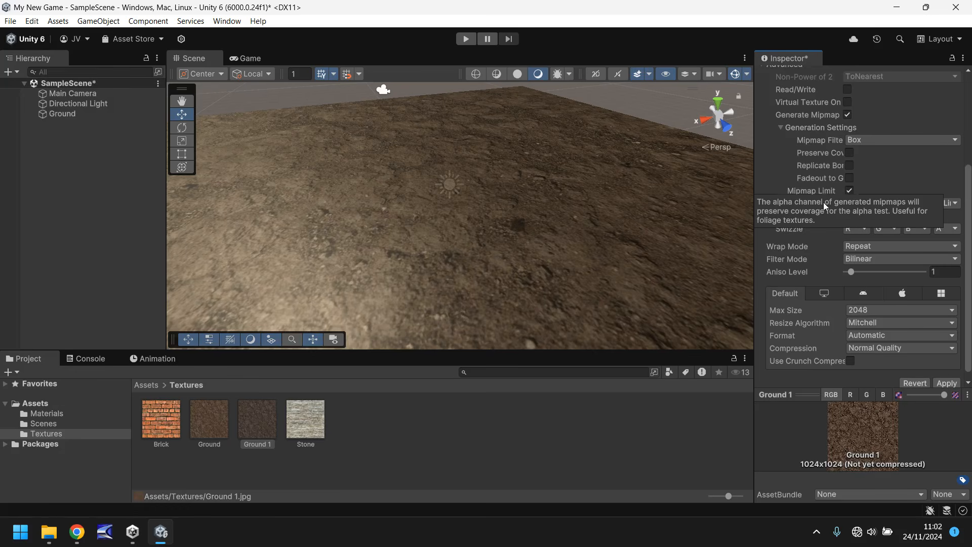
pyautogui.click(946, 383)
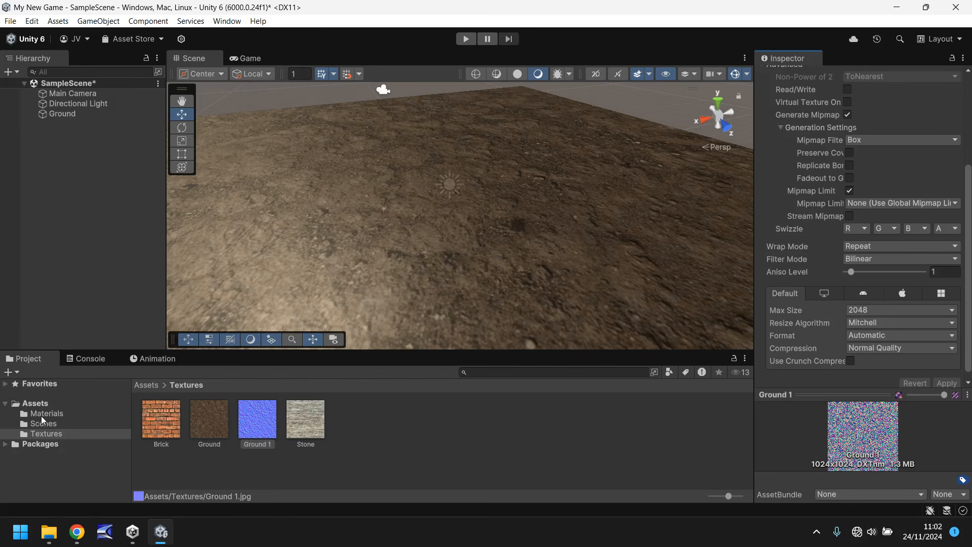
# - Open the Ground material from the Materials folder and show its main maps
pyautogui.click(53, 413)
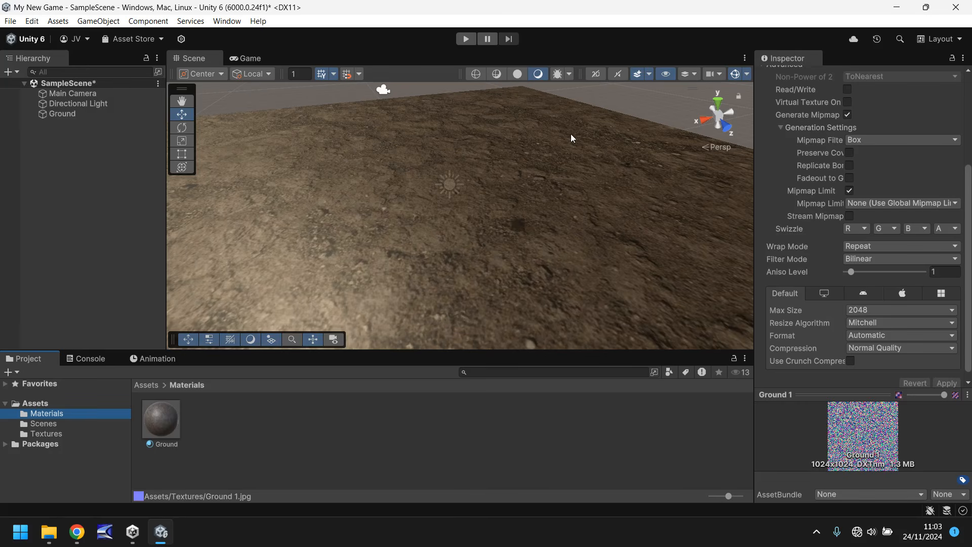
pyautogui.click(165, 426)
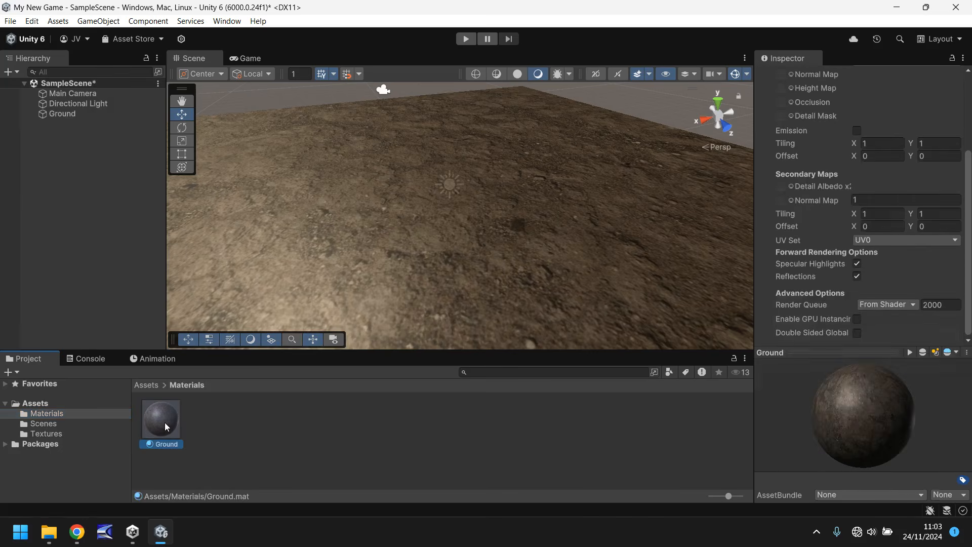
pyautogui.scroll(4, 910, 228)
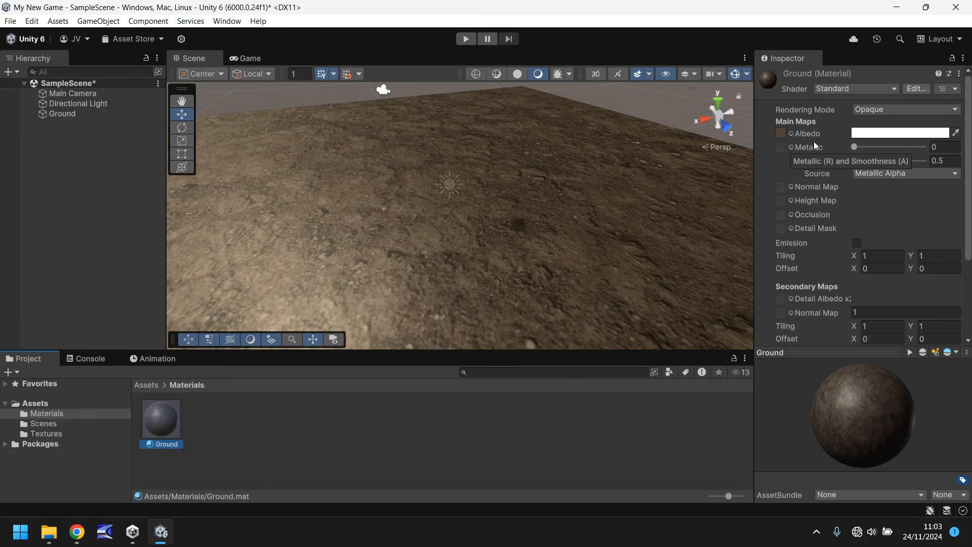
# - Try a bright yellow albedo colour (FFFA00) on the Ground material, undo it and close the colour picker
pyautogui.click(891, 139)
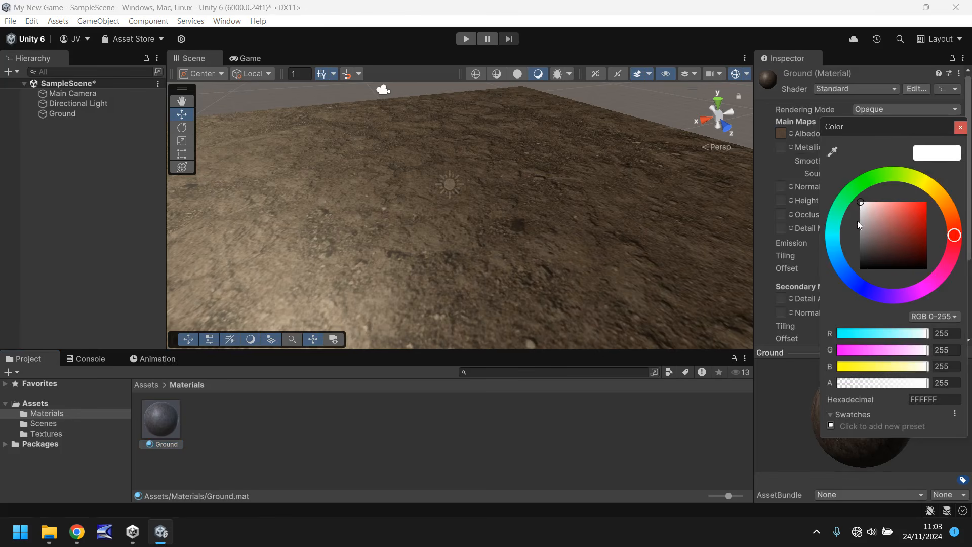
pyautogui.moveTo(873, 223)
pyautogui.mouseDown()
pyautogui.moveTo(870, 254)
pyautogui.moveTo(849, 279)
pyautogui.moveTo(841, 201)
pyautogui.moveTo(841, 273)
pyautogui.moveTo(826, 183)
pyautogui.mouseUp()
pyautogui.click(925, 184)
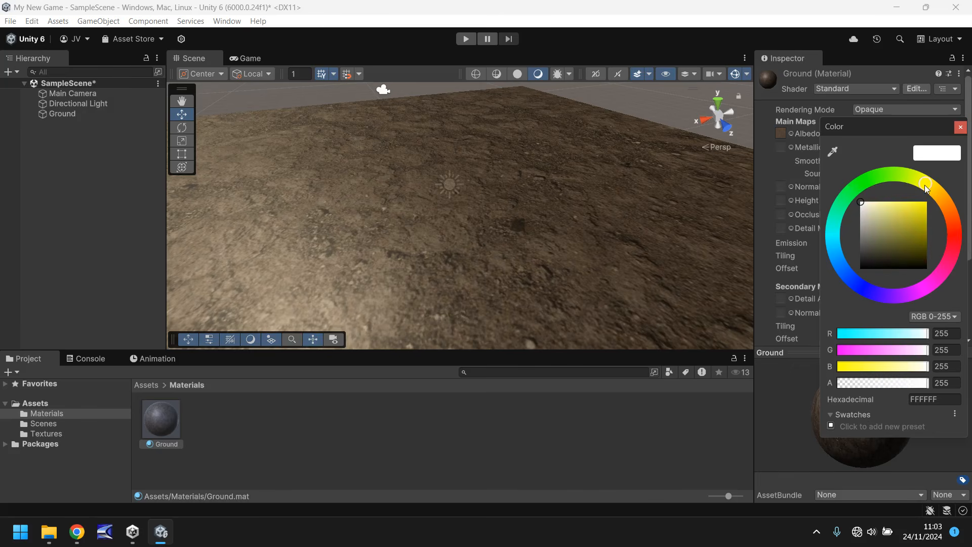
pyautogui.click(887, 211)
pyautogui.moveTo(887, 210); pyautogui.dragTo(931, 198)
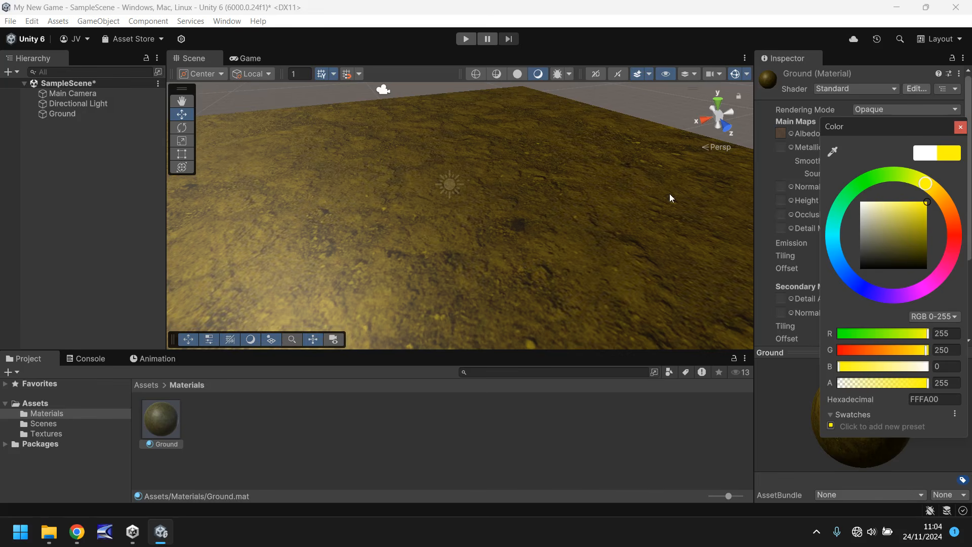
pyautogui.hotkey('ctrl', 'z')
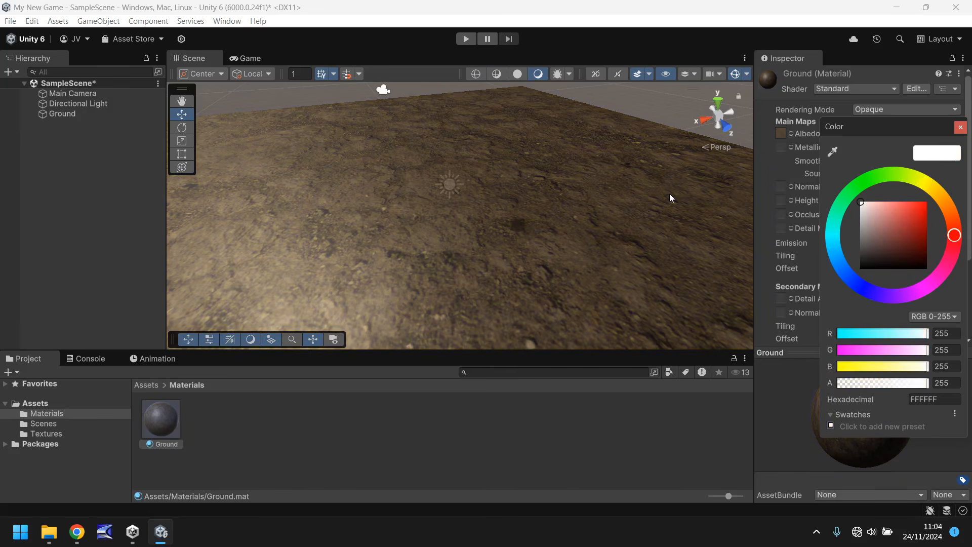
pyautogui.click(960, 127)
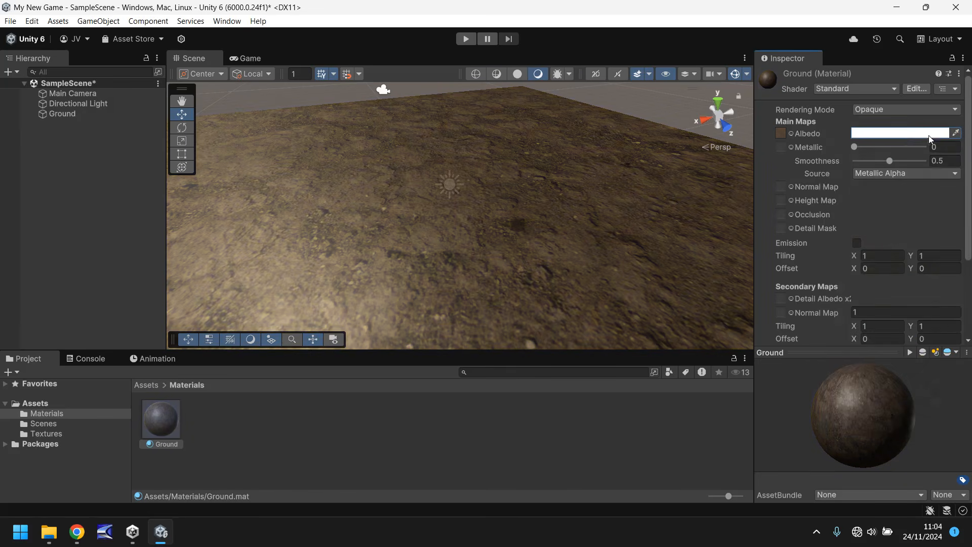
# - Try higher metallic and smoothness values on the Ground material, undo the smoothness change and set the smoothness source to Albedo Alpha
pyautogui.moveTo(855, 147); pyautogui.dragTo(909, 148)
pyautogui.moveTo(862, 151); pyautogui.dragTo(835, 147)
pyautogui.moveTo(889, 161)
pyautogui.mouseDown()
pyautogui.moveTo(910, 161)
pyautogui.moveTo(873, 161)
pyautogui.moveTo(919, 160)
pyautogui.moveTo(907, 163)
pyautogui.mouseUp()
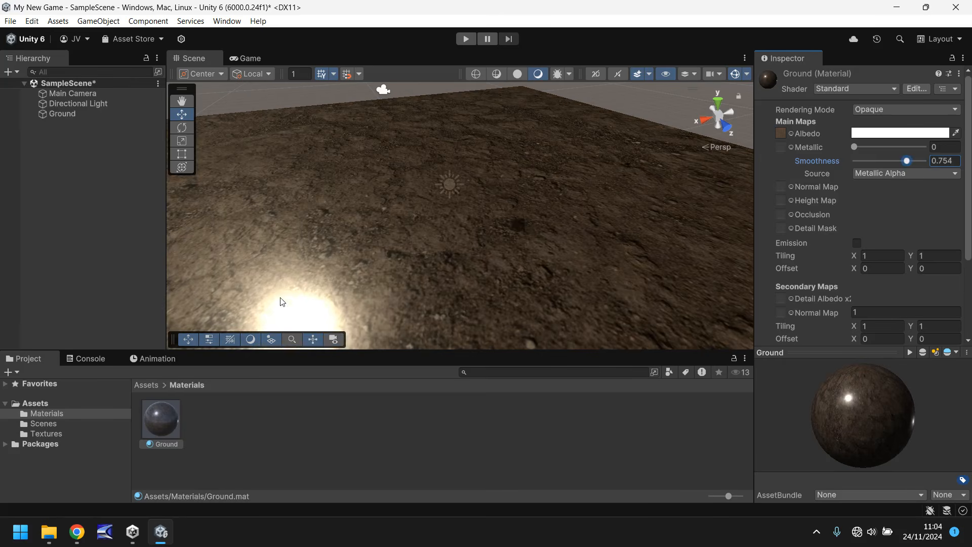
pyautogui.hotkey('ctrl', 'z')
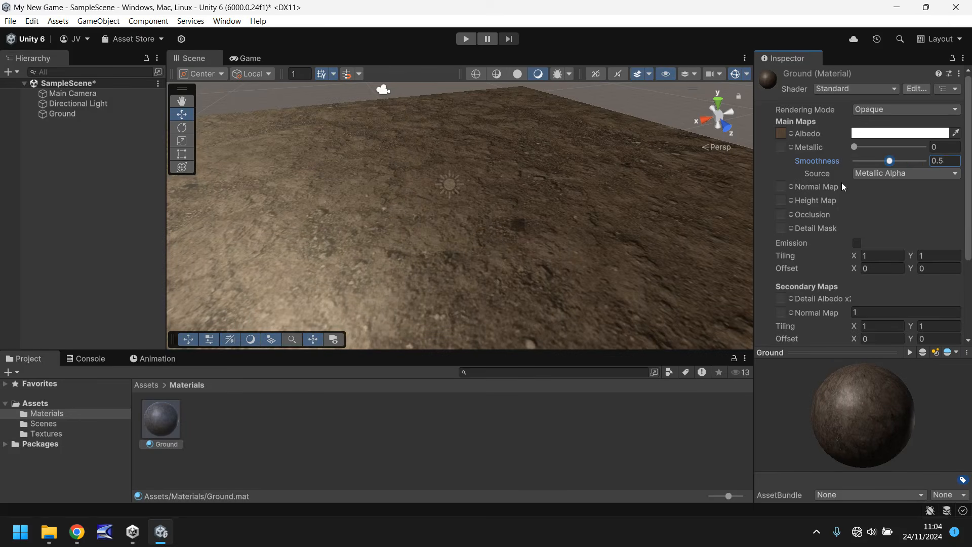
pyautogui.click(955, 174)
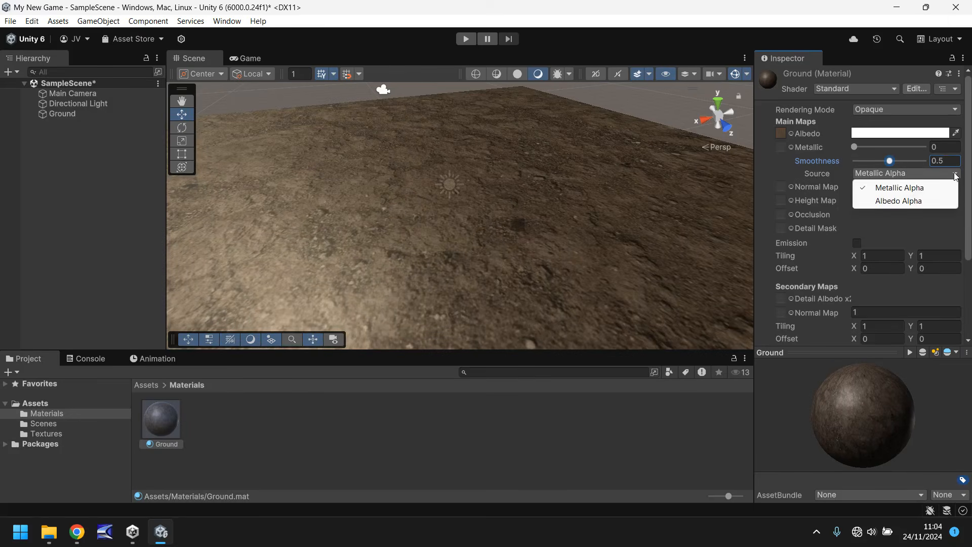
pyautogui.click(893, 202)
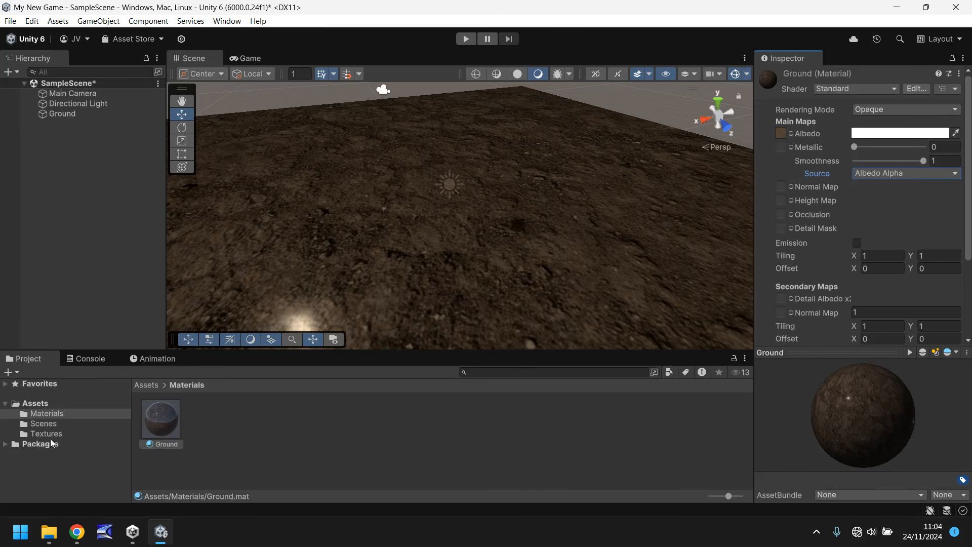
# - Assign the Ground 1 texture from the Textures folder as the Ground material's normal map and set its strength to 0.25
pyautogui.click(35, 433)
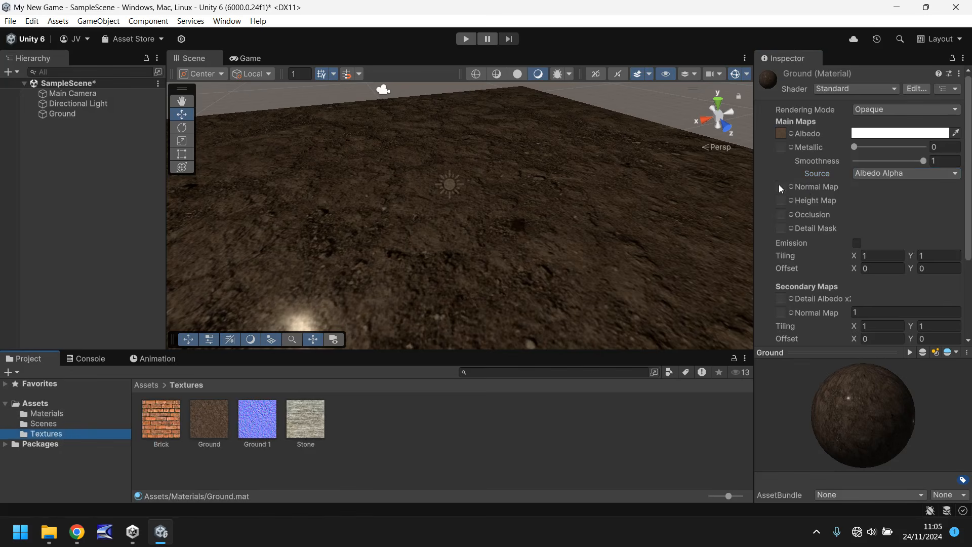
pyautogui.moveTo(259, 419); pyautogui.dragTo(781, 187)
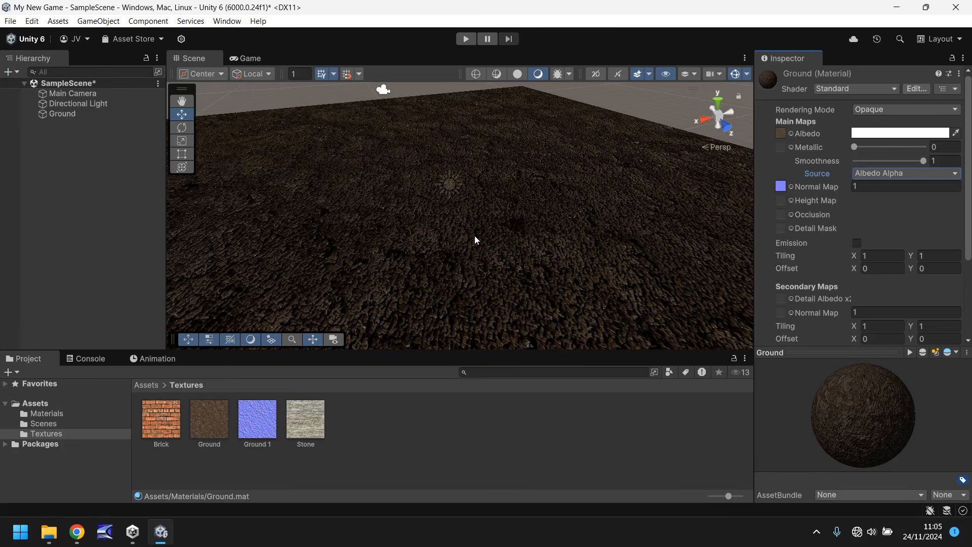
pyautogui.click(873, 186)
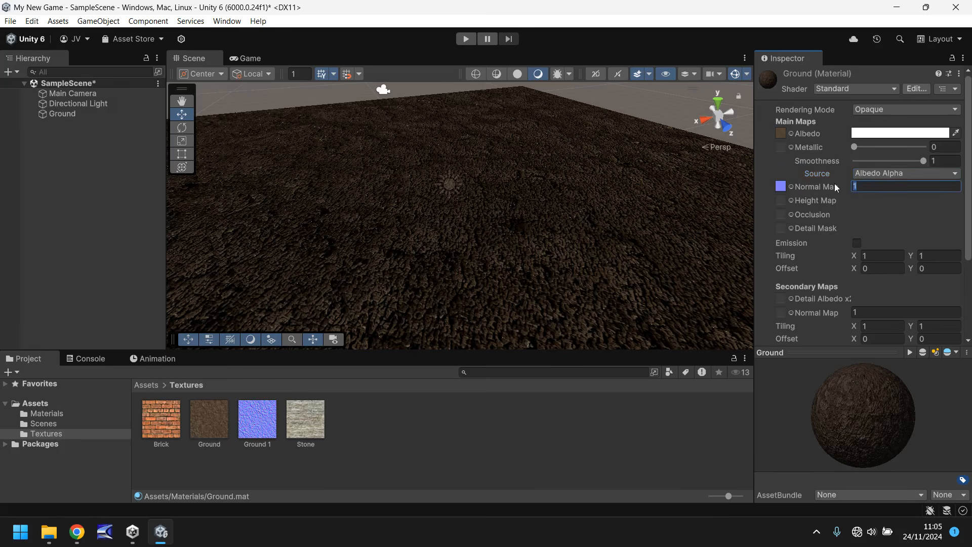
pyautogui.write('0')
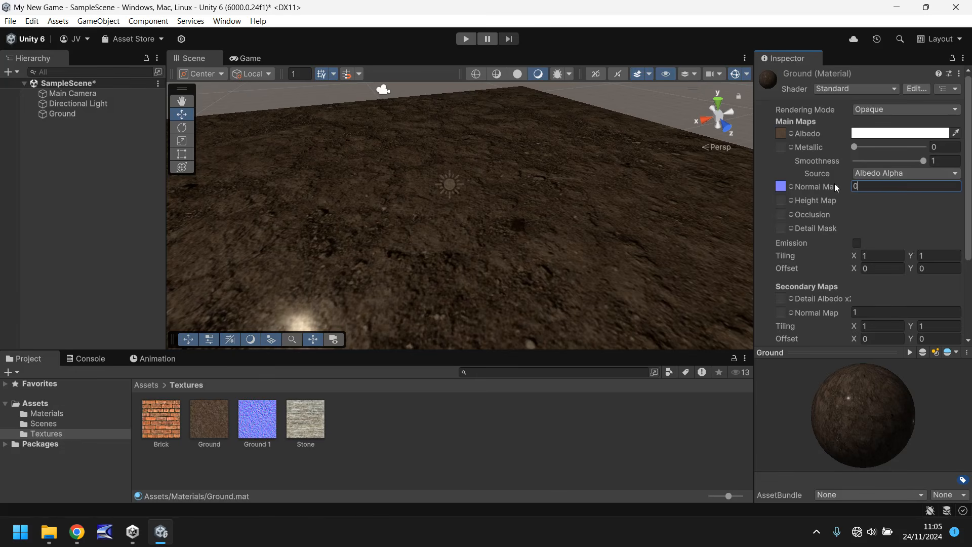
pyautogui.write('.25')
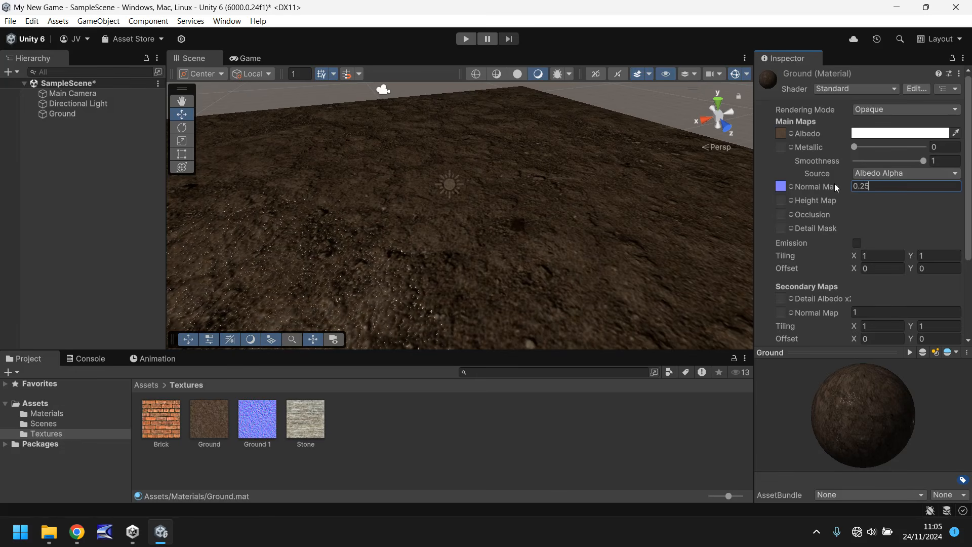
# - Inspect the ground surface from several angles and set the Ground material's smoothness source to Metallic Alpha
pyautogui.scroll(-4, 450, 207)
pyautogui.moveTo(374, 281); pyautogui.dragTo(433, 230, button='middle')
pyautogui.scroll(3, 581, 245)
pyautogui.moveTo(581, 245); pyautogui.dragTo(555, 198, button='middle')
pyautogui.scroll(-4, 604, 188)
pyautogui.moveTo(555, 198); pyautogui.dragTo(462, 212, button='right')
pyautogui.moveTo(531, 243); pyautogui.dragTo(382, 216, button='middle')
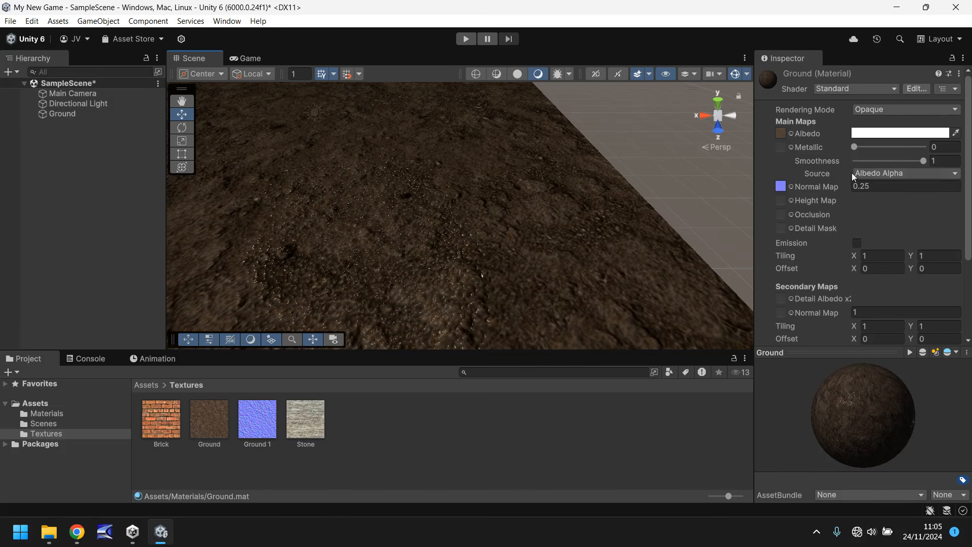
pyautogui.click(877, 174)
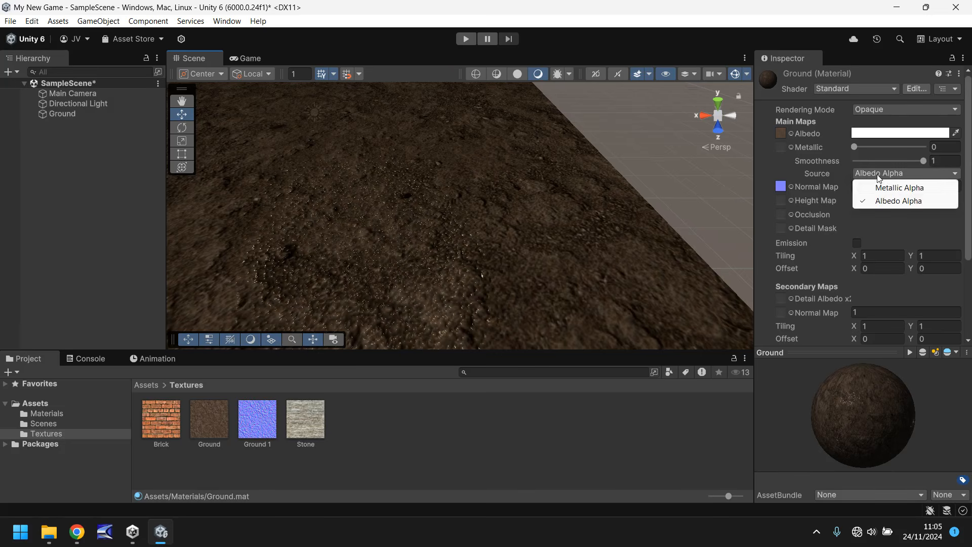
pyautogui.click(895, 186)
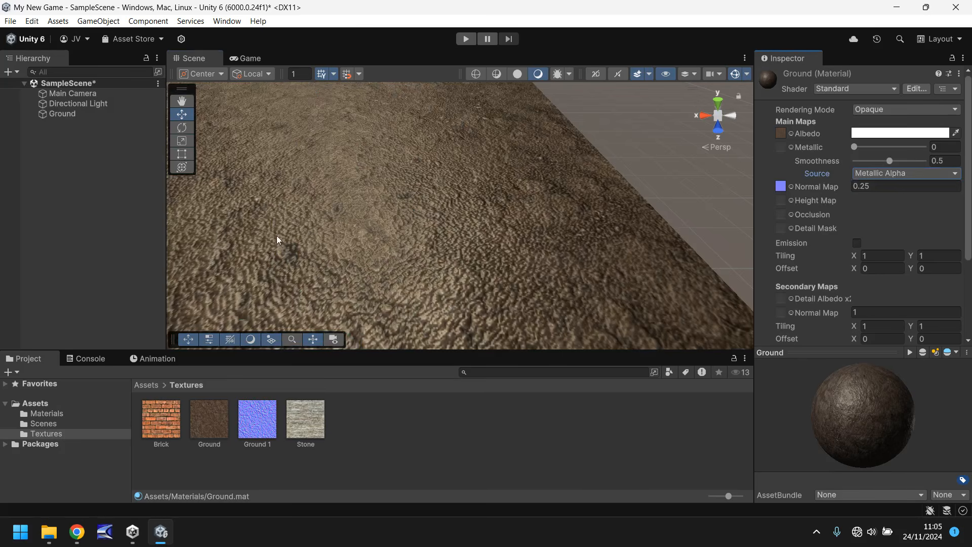
# - Try a normal map strength of 1 on the Ground material and undo it
pyautogui.moveTo(276, 236); pyautogui.dragTo(481, 233, button='middle')
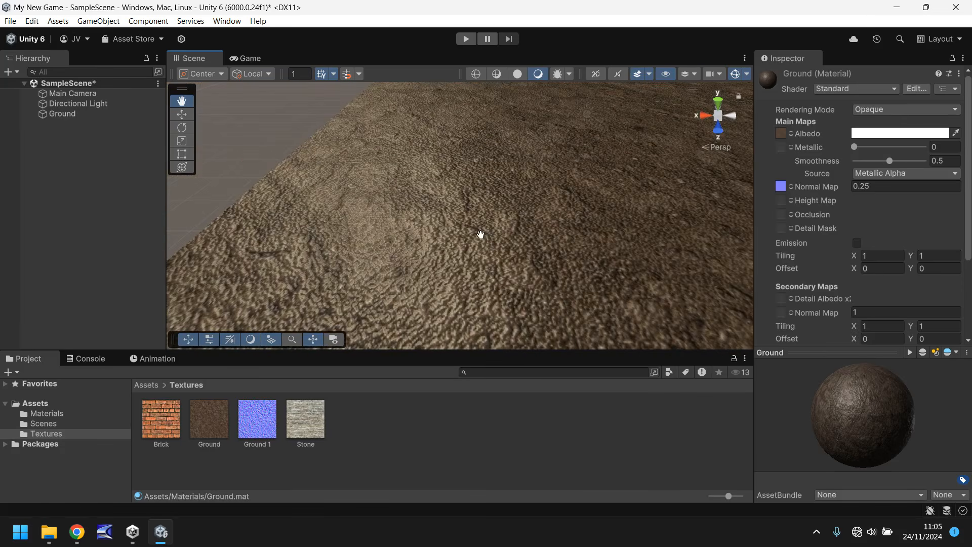
pyautogui.moveTo(319, 196); pyautogui.dragTo(451, 196, button='right')
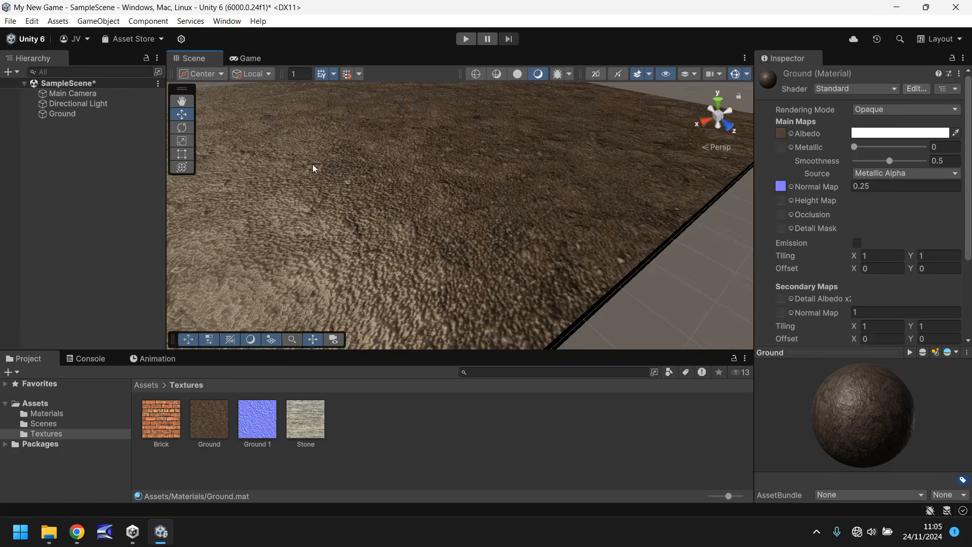
pyautogui.scroll(-3, 324, 161)
pyautogui.click(858, 186)
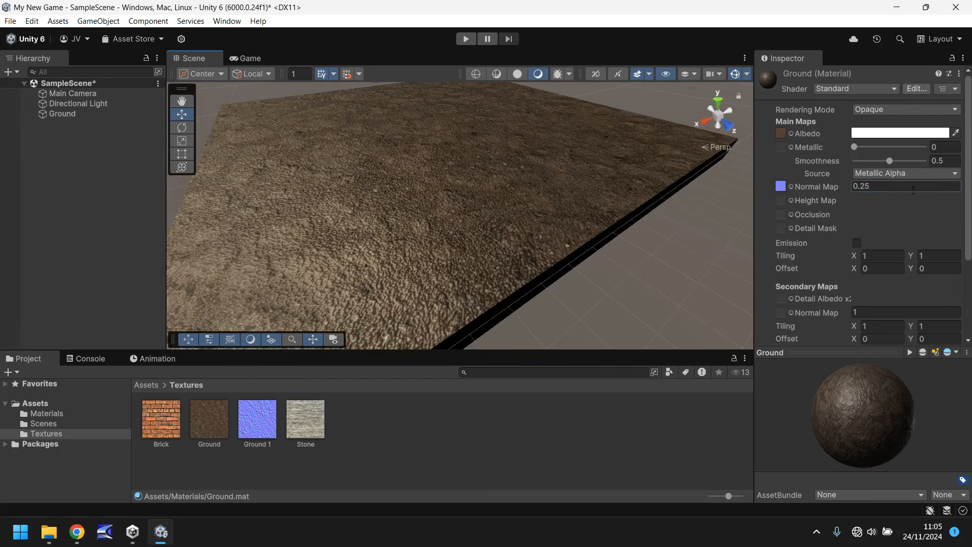
pyautogui.write('1')
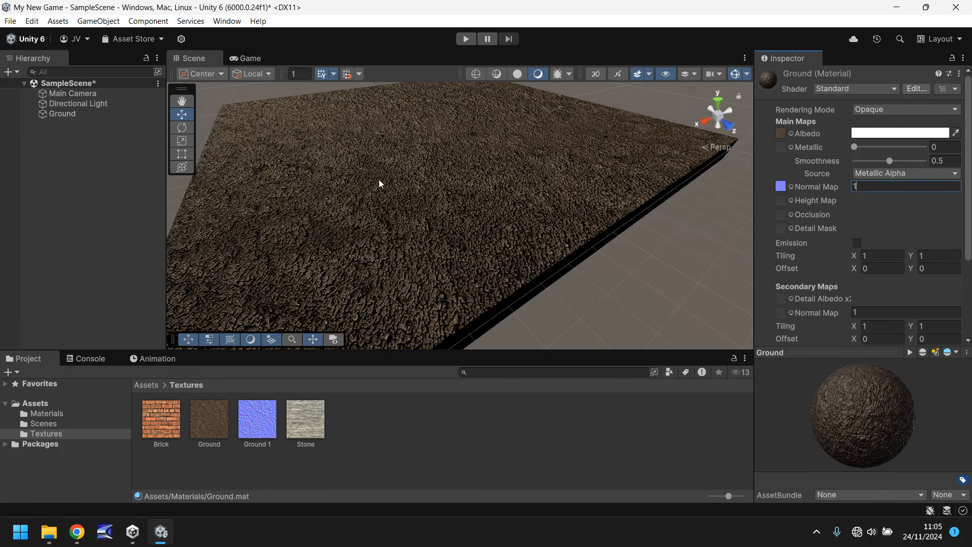
pyautogui.hotkey('ctrl', 'z')
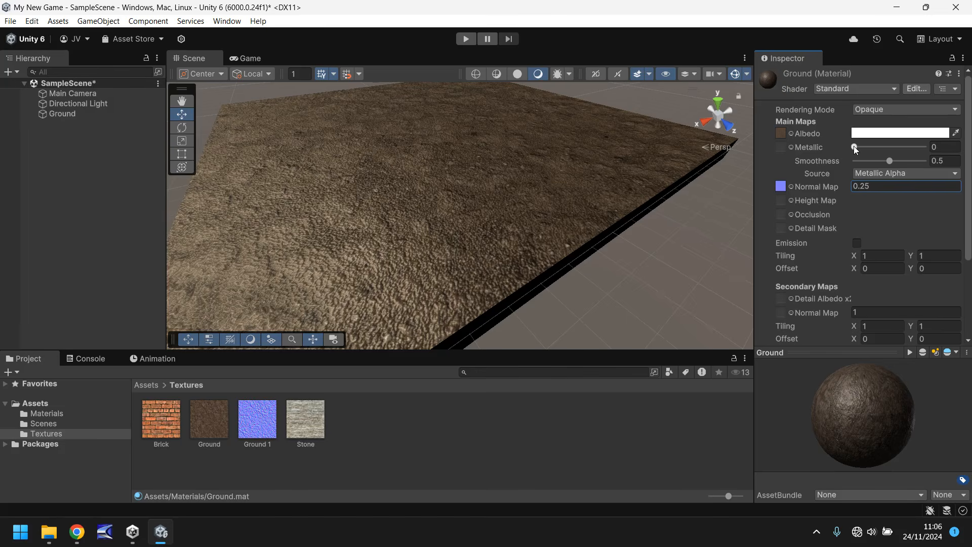
# - Set the Ground material's Metallic to about 0.403 and its Smoothness to about 0.396
pyautogui.moveTo(855, 146); pyautogui.dragTo(884, 161)
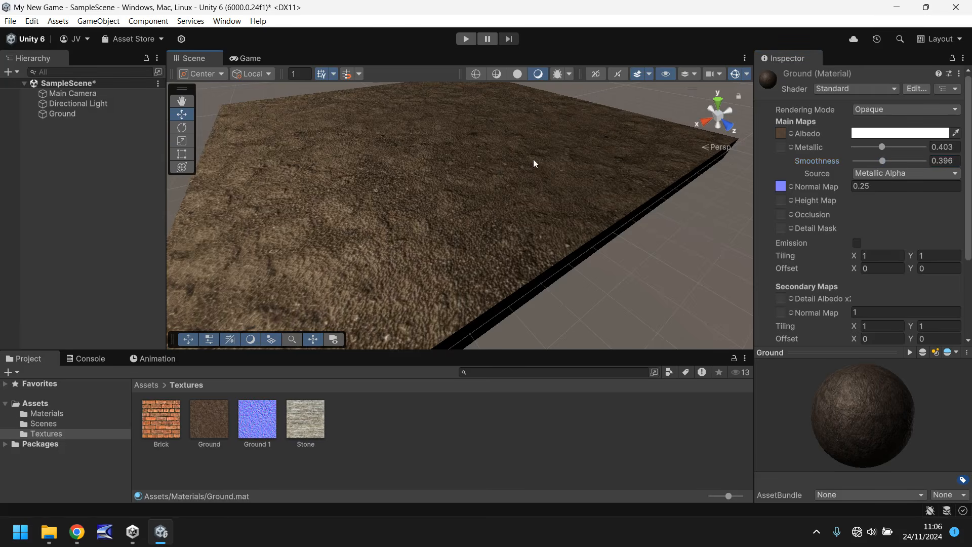
pyautogui.moveTo(533, 159); pyautogui.dragTo(514, 221, button='right')
pyautogui.moveTo(515, 221); pyautogui.dragTo(476, 246, button='middle')
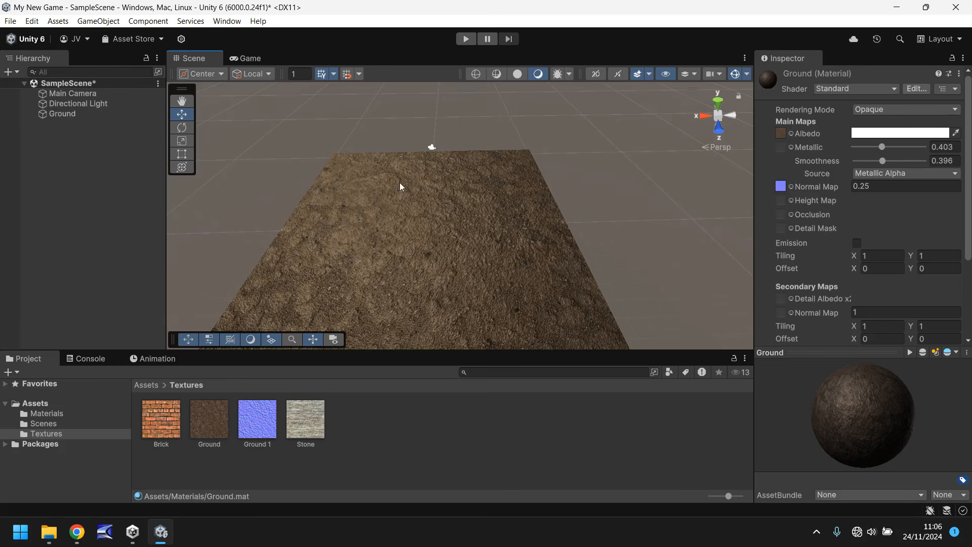
# - Add a 3D cube to the scene and set its position to X 0, Y 0, Z 0
pyautogui.click(104, 22)
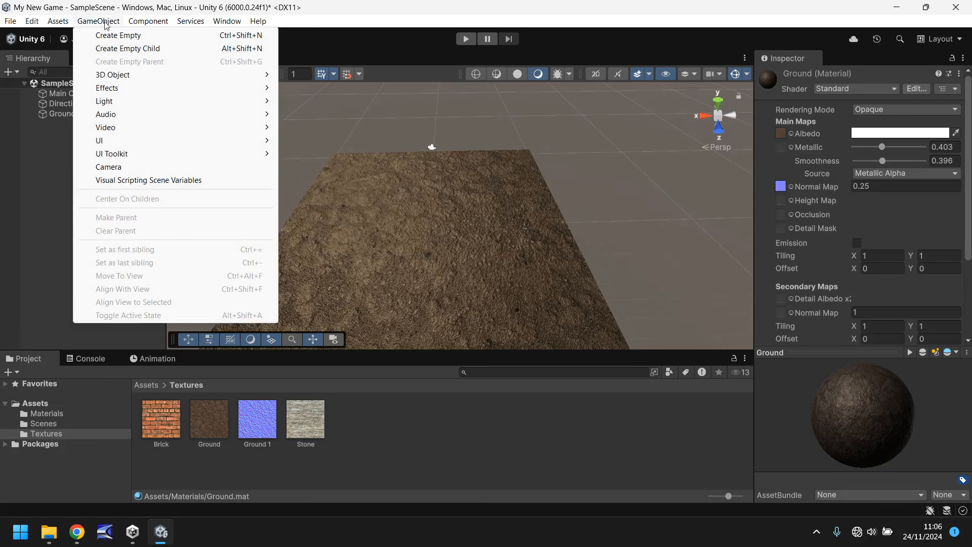
pyautogui.moveTo(111, 79)
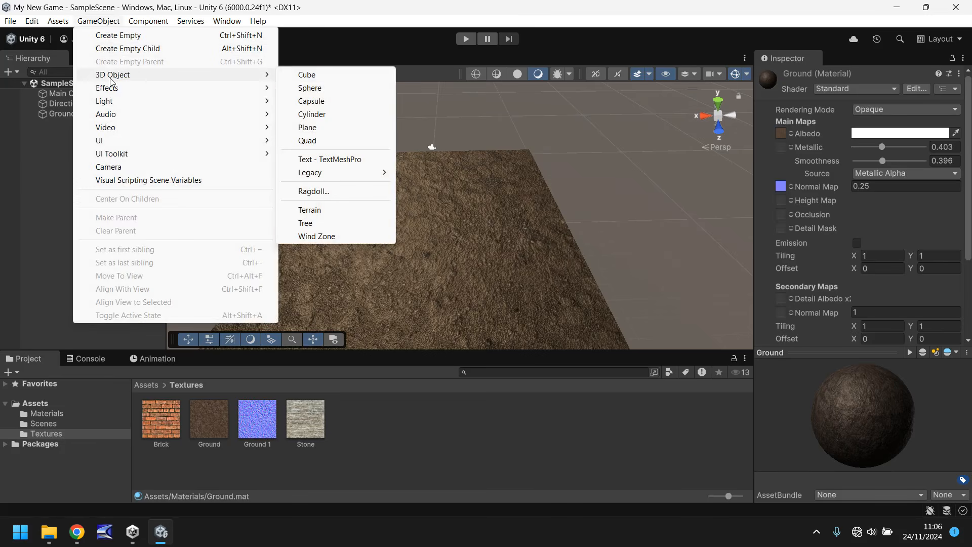
pyautogui.click(307, 75)
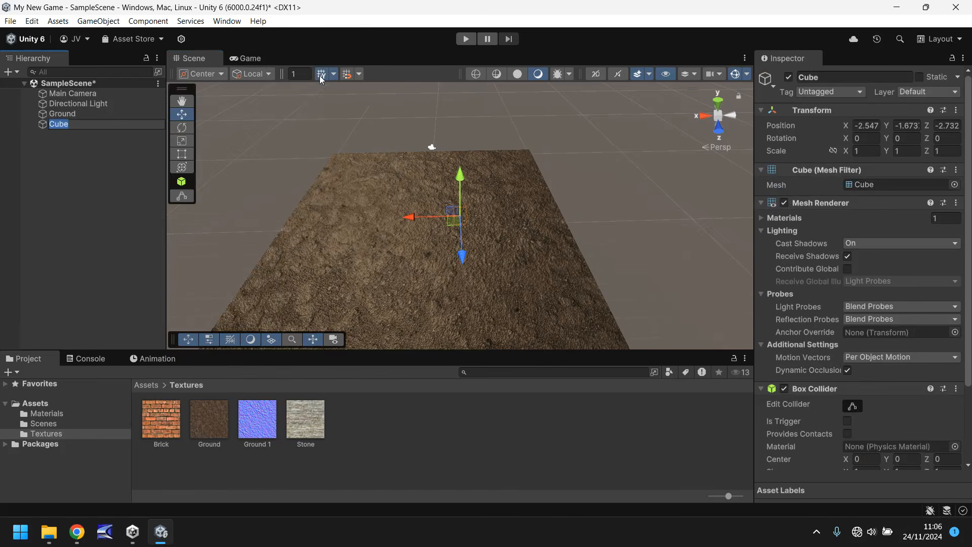
pyautogui.click(868, 125)
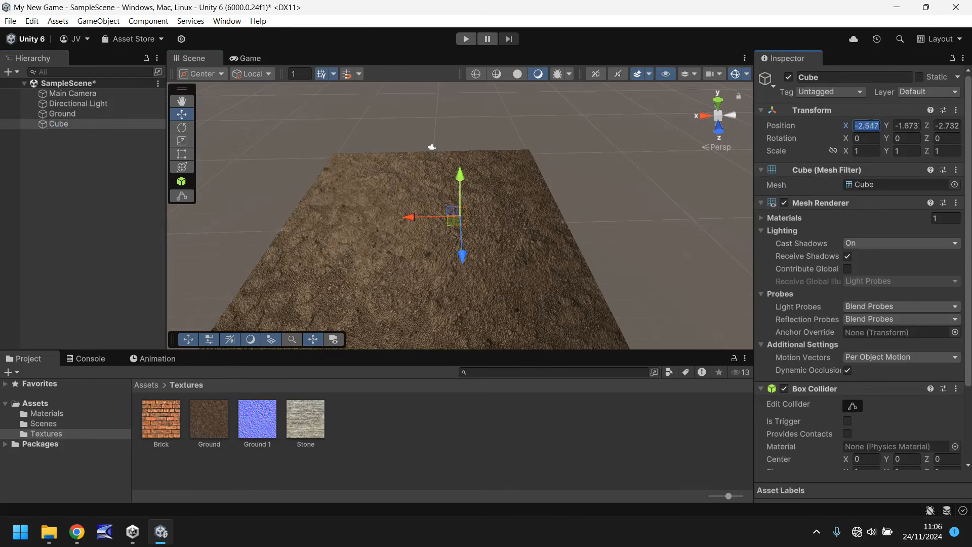
pyautogui.write('0')
pyautogui.click(906, 125)
pyautogui.write('0')
pyautogui.click(947, 124)
pyautogui.write('0')
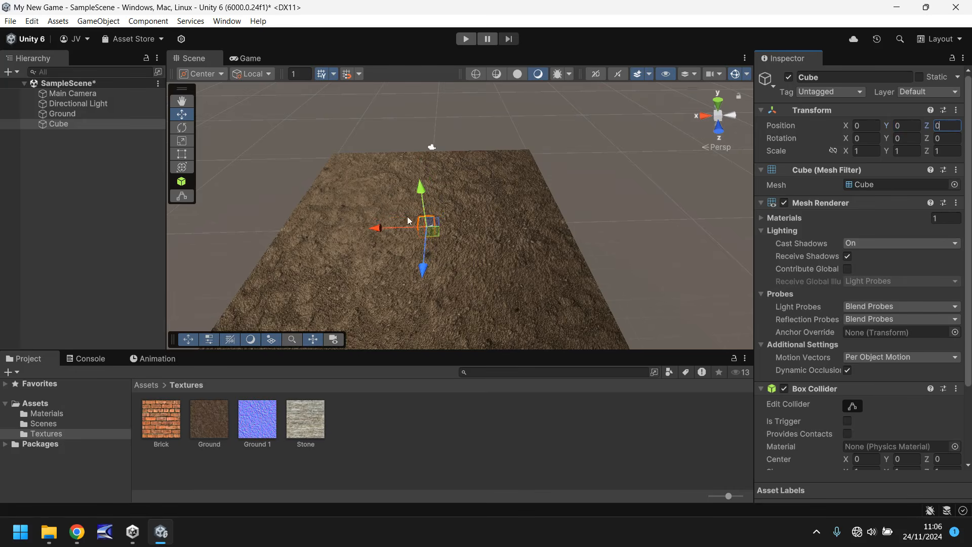
# - Raise the new cube above the ground to a Y position of 1
pyautogui.scroll(8, 463, 195)
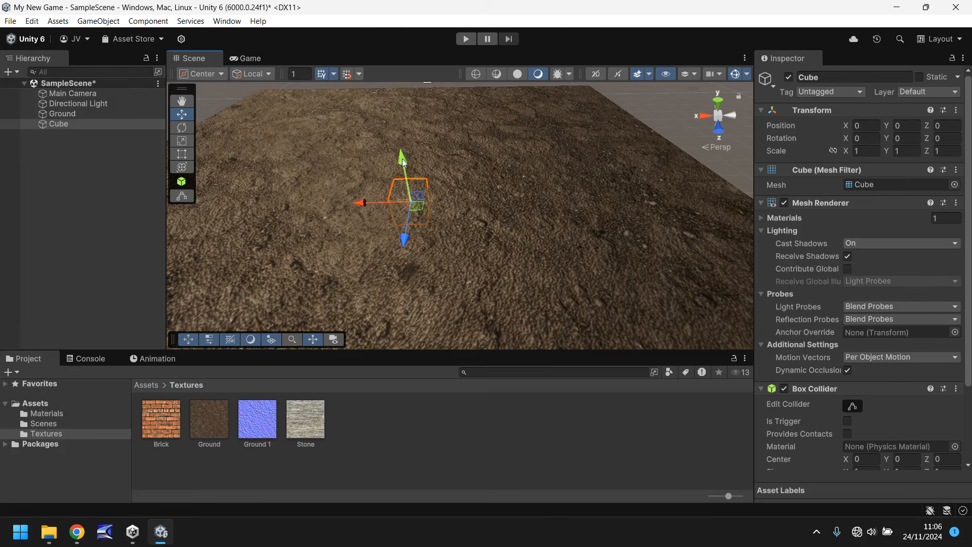
pyautogui.moveTo(403, 162); pyautogui.dragTo(401, 144)
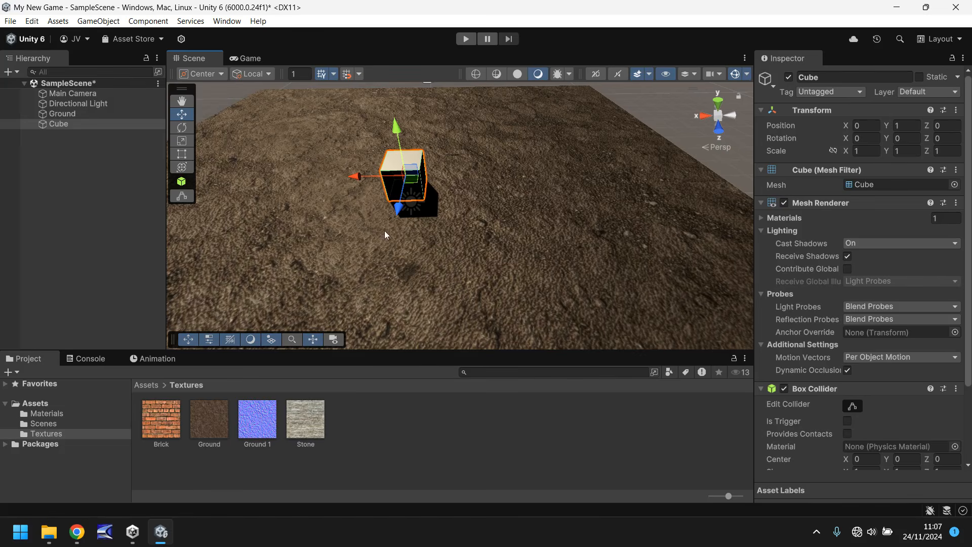
pyautogui.moveTo(444, 241); pyautogui.dragTo(472, 146, button='right')
pyautogui.moveTo(464, 223); pyautogui.dragTo(466, 136, button='middle')
pyautogui.moveTo(470, 170); pyautogui.dragTo(465, 208, button='middle')
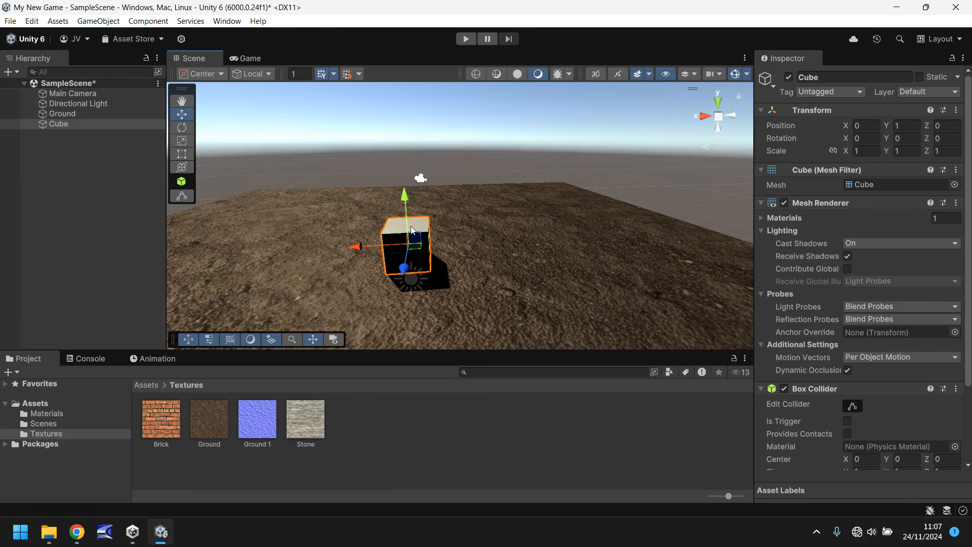
# - Duplicate the Ground material in the Materials folder and name the copy Brick
pyautogui.click(55, 413)
pyautogui.click(163, 417)
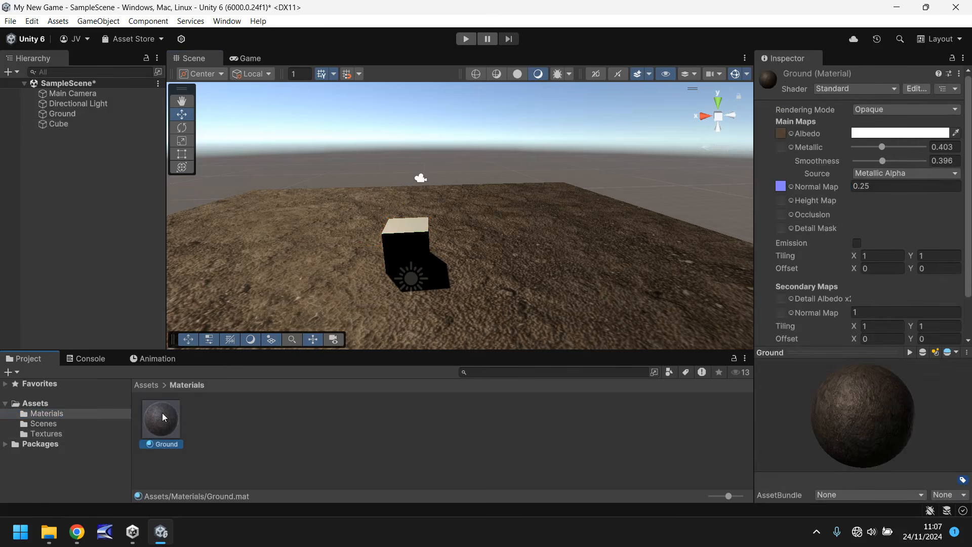
pyautogui.hotkey('ctrl', 'd')
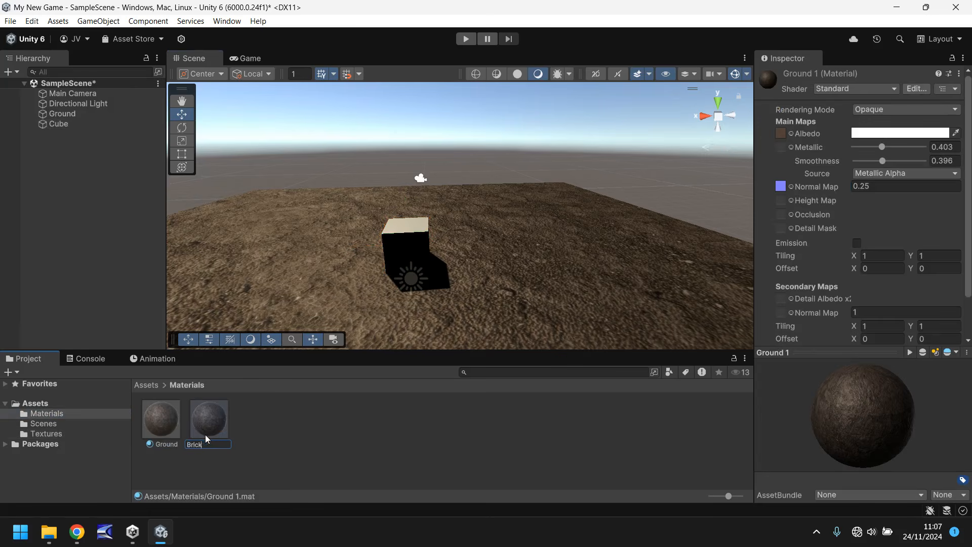
pyautogui.press('Return')
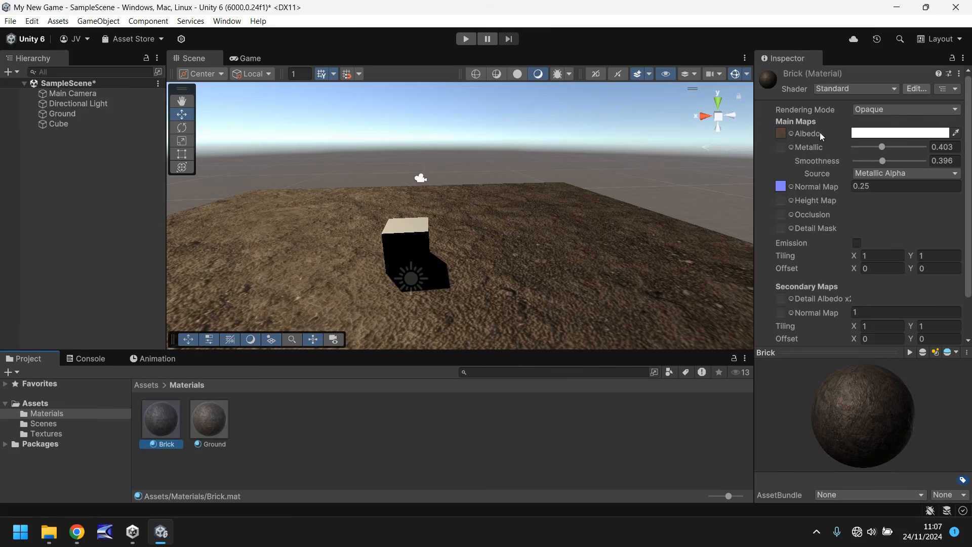
# - Set the Brick texture as the Brick material's albedo map and apply the material to the cube
pyautogui.click(791, 132)
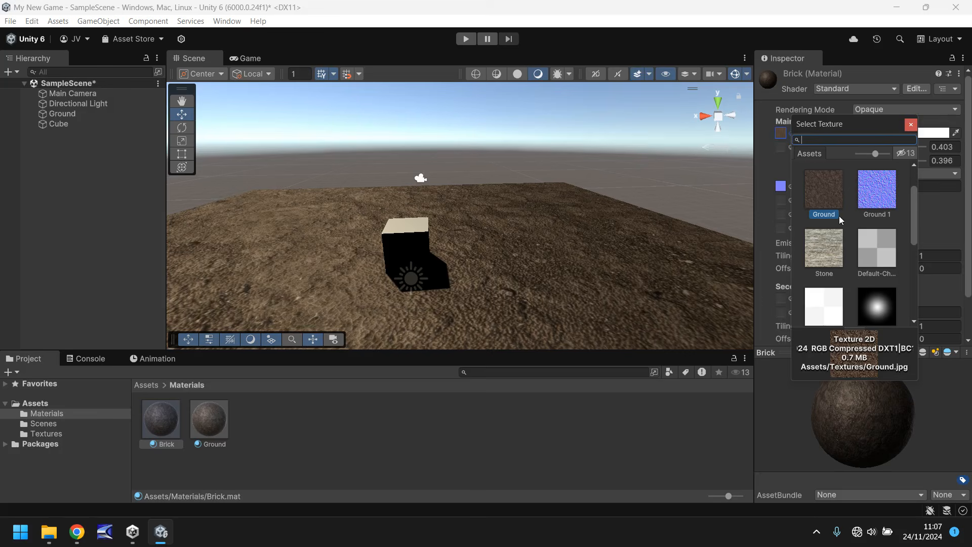
pyautogui.scroll(-5, 839, 217)
pyautogui.scroll(5, 841, 219)
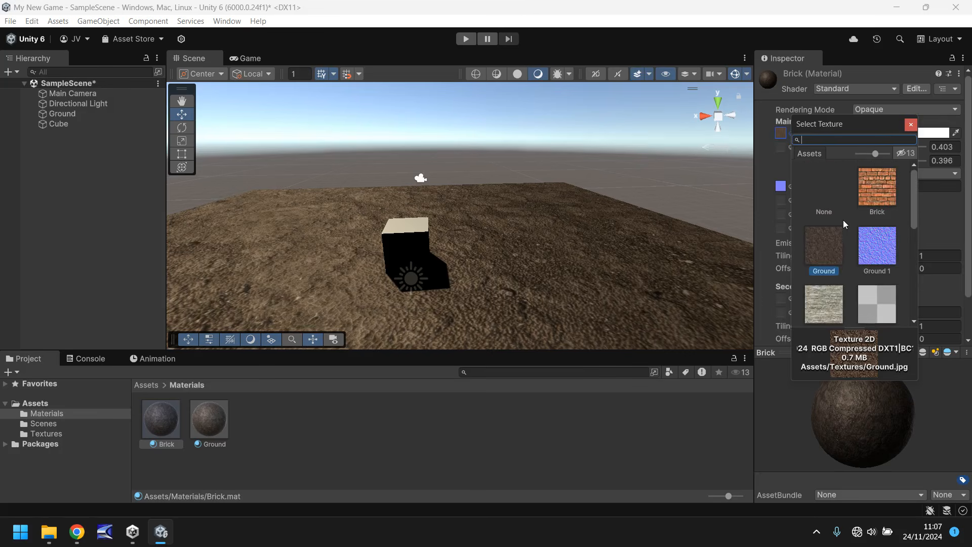
pyautogui.click(875, 187)
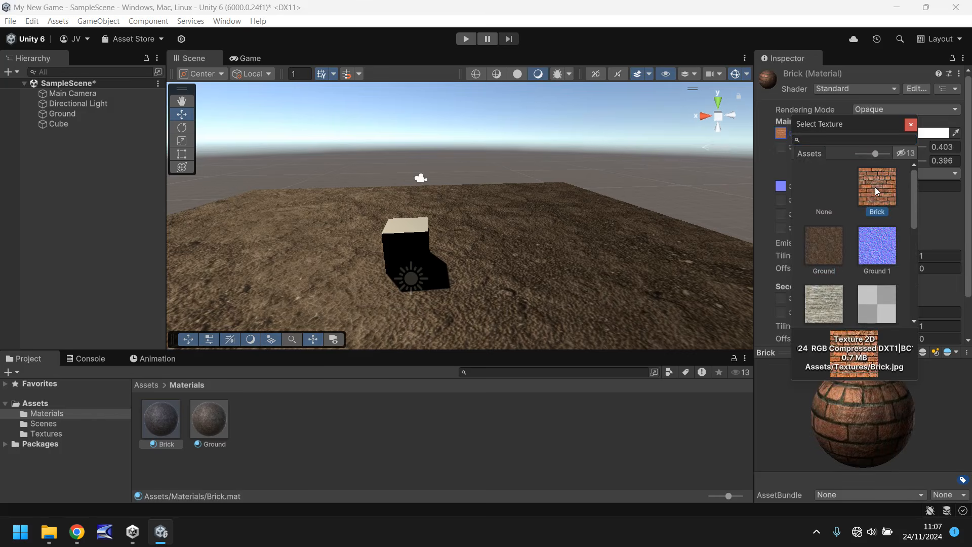
pyautogui.click(911, 124)
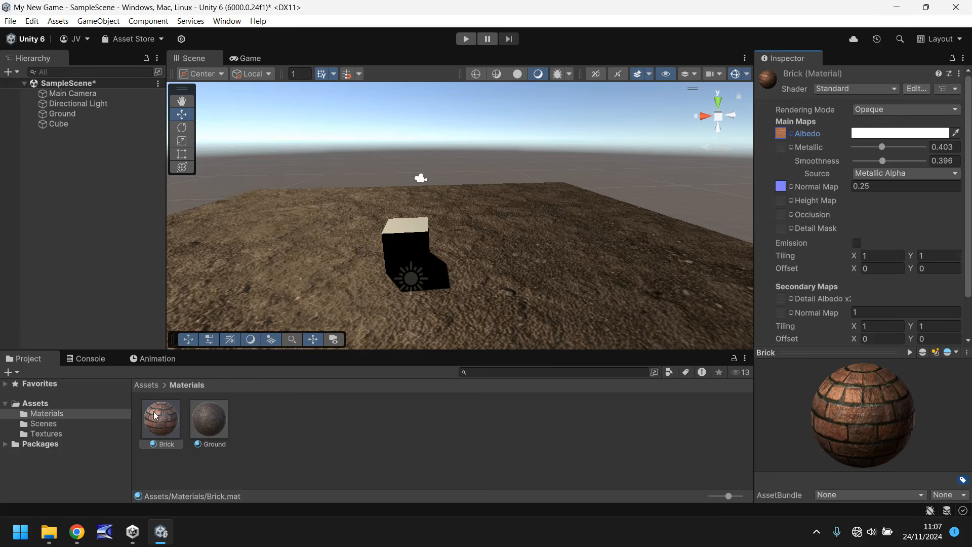
pyautogui.moveTo(159, 417); pyautogui.dragTo(57, 125)
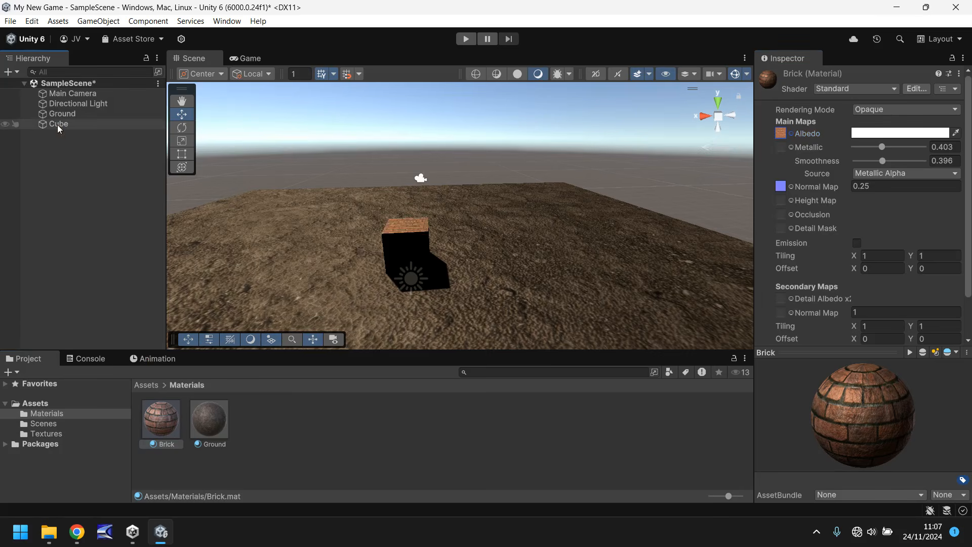
# - Rename the Cube object in the scene as Brick
pyautogui.click(57, 125)
pyautogui.click(56, 124)
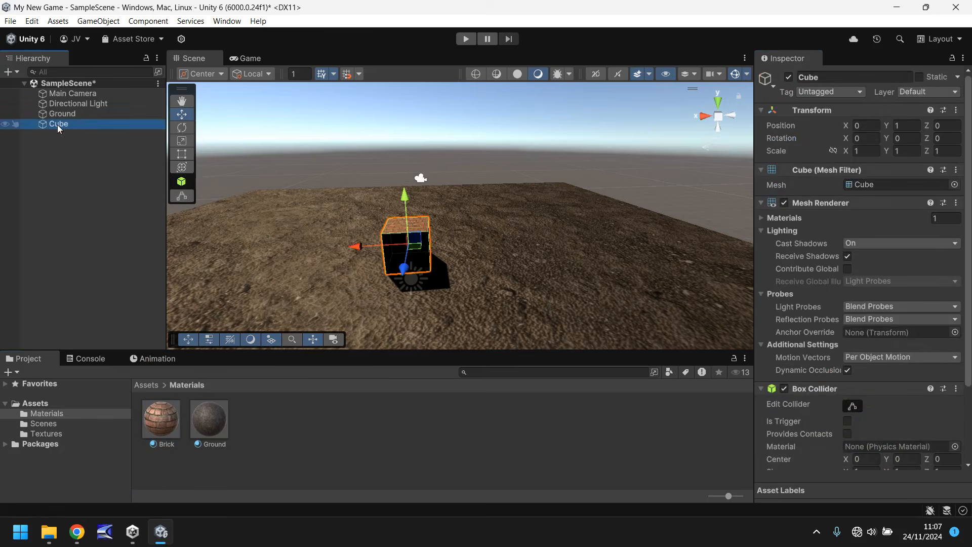
pyautogui.write('Brick')
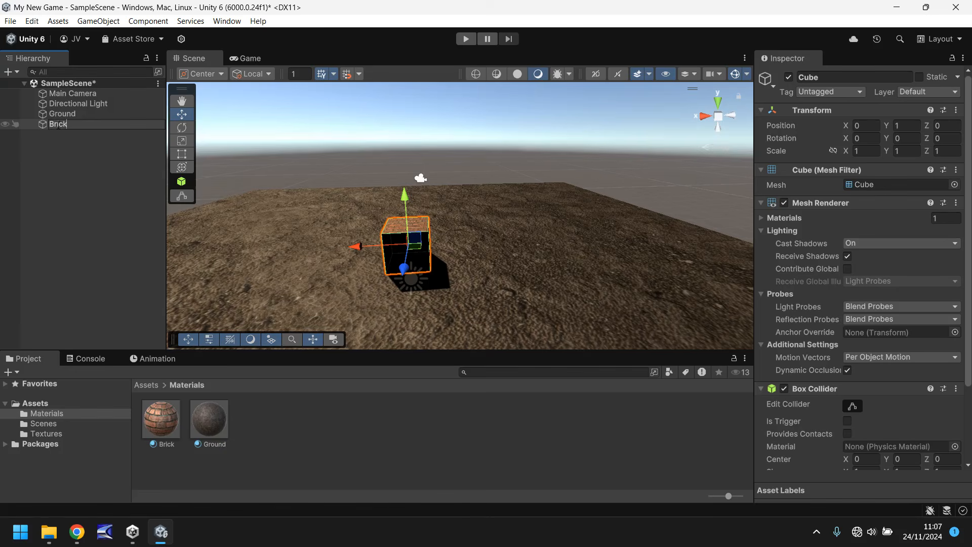
pyautogui.press('Return')
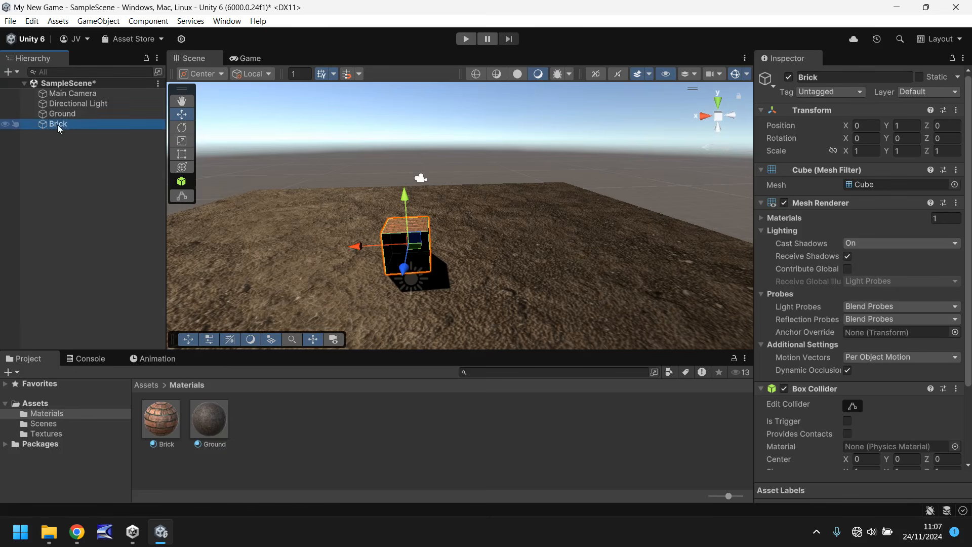
# - Scale the Brick object to 4 in X and 4 in Y, and view its lit side
pyautogui.click(863, 150)
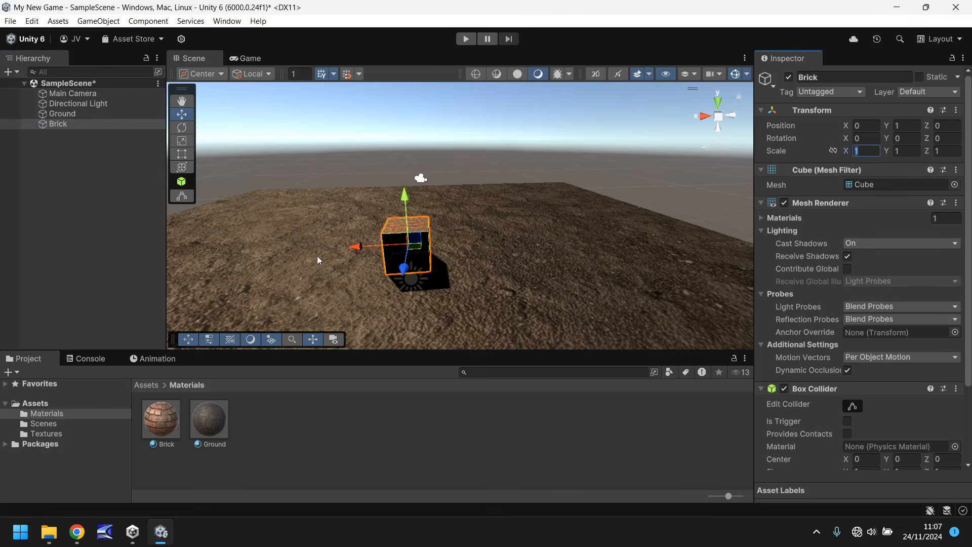
pyautogui.write('4')
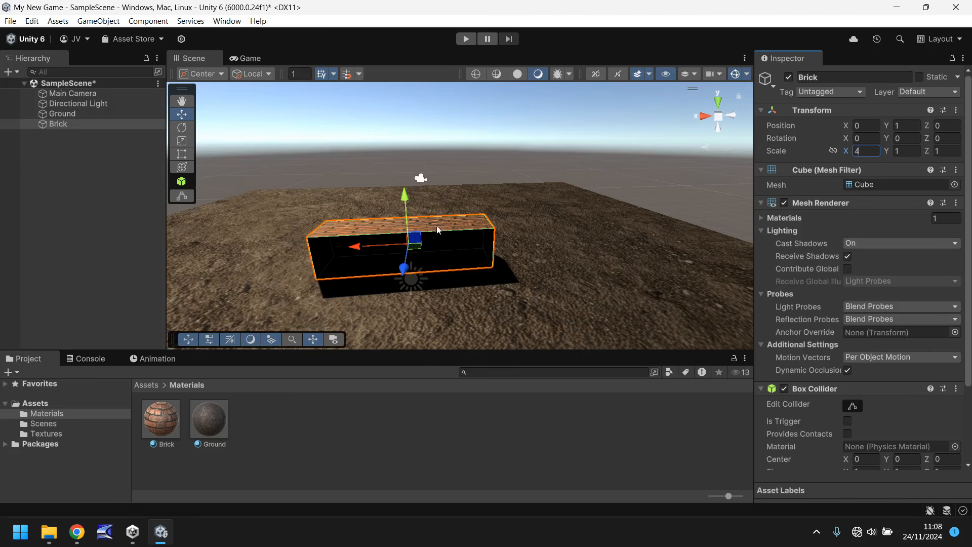
pyautogui.press('Tab')
pyautogui.write('4')
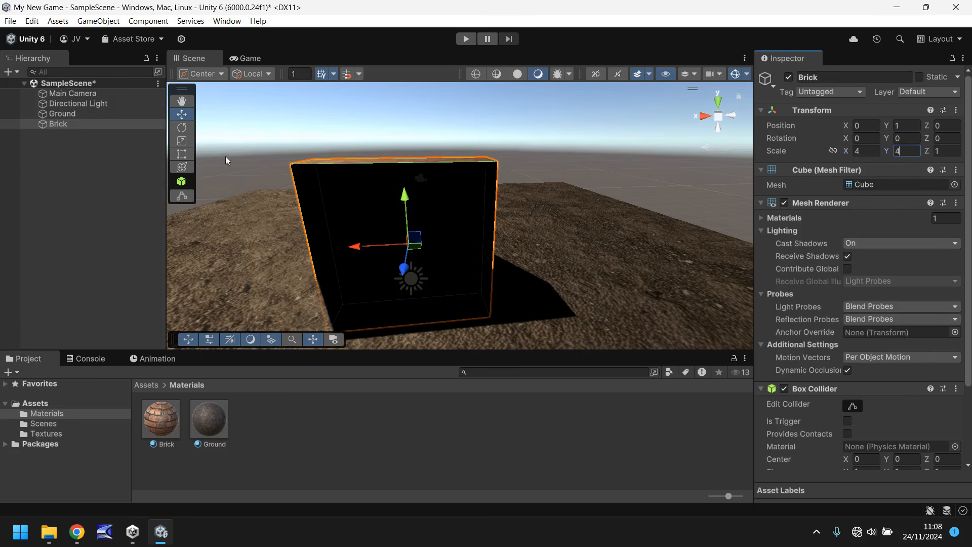
pyautogui.moveTo(276, 218); pyautogui.dragTo(942, 213, button='right')
pyautogui.moveTo(408, 252); pyautogui.dragTo(519, 219, button='middle')
pyautogui.scroll(5, 464, 238)
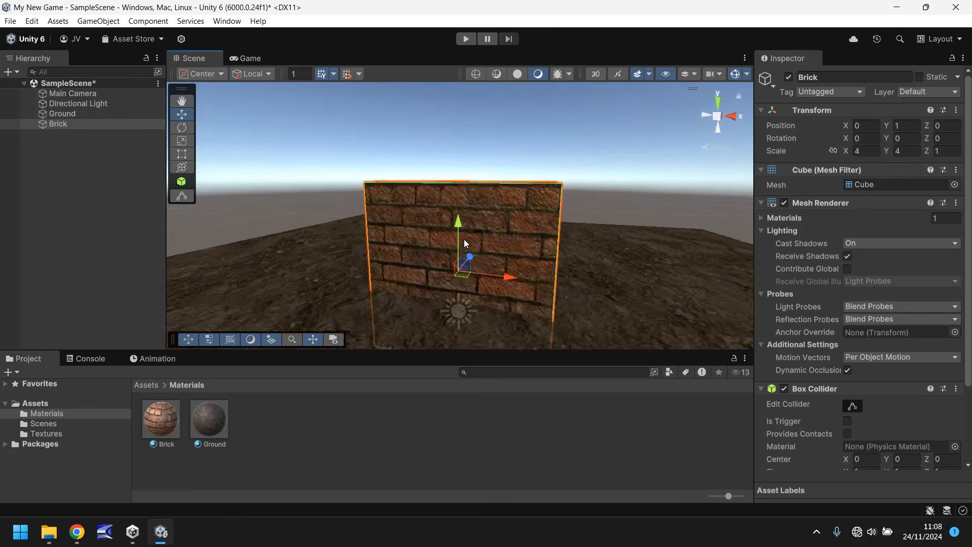
pyautogui.moveTo(461, 262); pyautogui.dragTo(433, 230, button='middle')
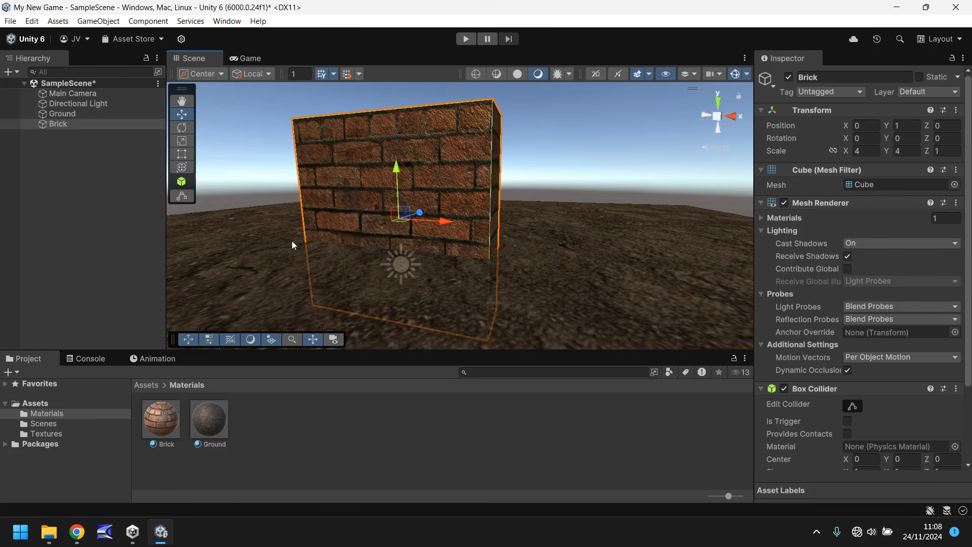
# - Duplicate the Brick texture and apply import settings that make the copy a normal map created from grayscale
pyautogui.click(38, 434)
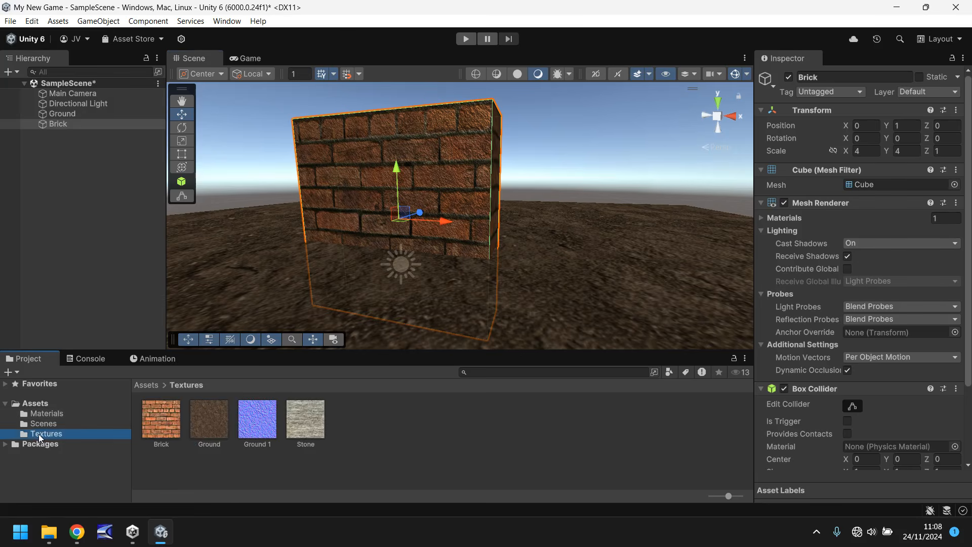
pyautogui.click(159, 417)
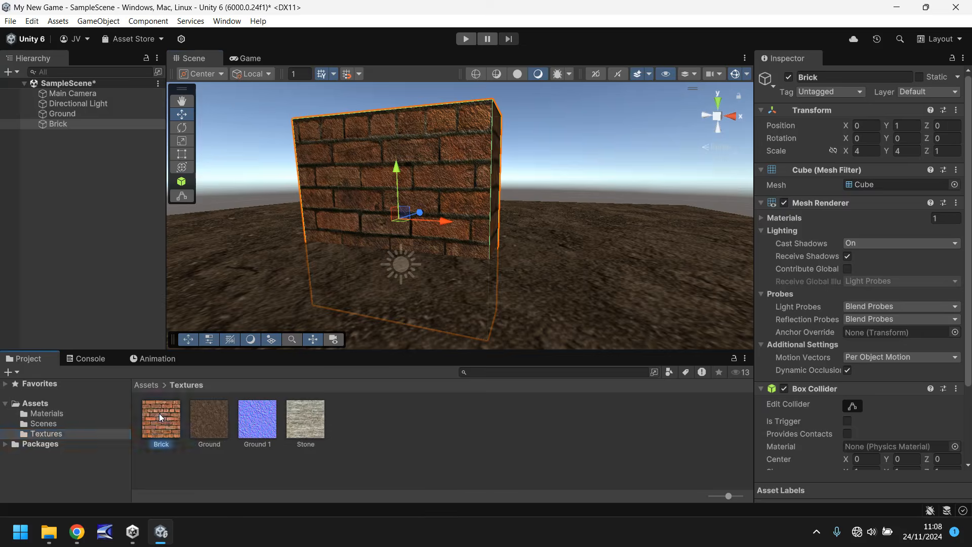
pyautogui.hotkey('ctrl', 'd')
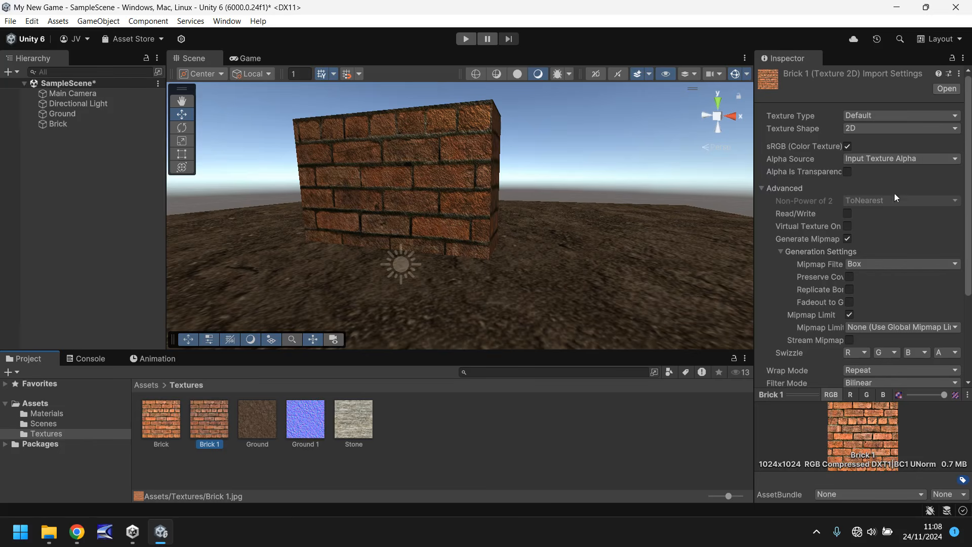
pyautogui.click(954, 116)
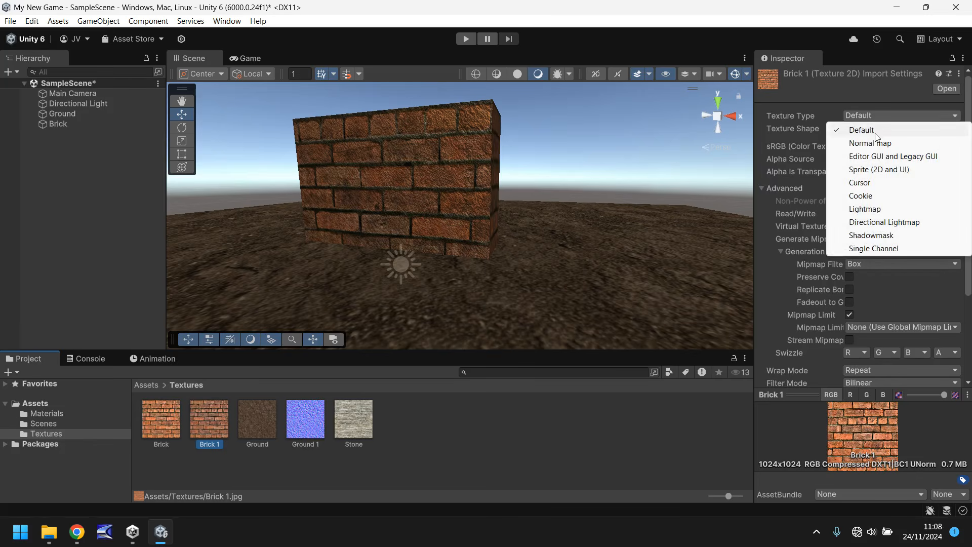
pyautogui.click(863, 144)
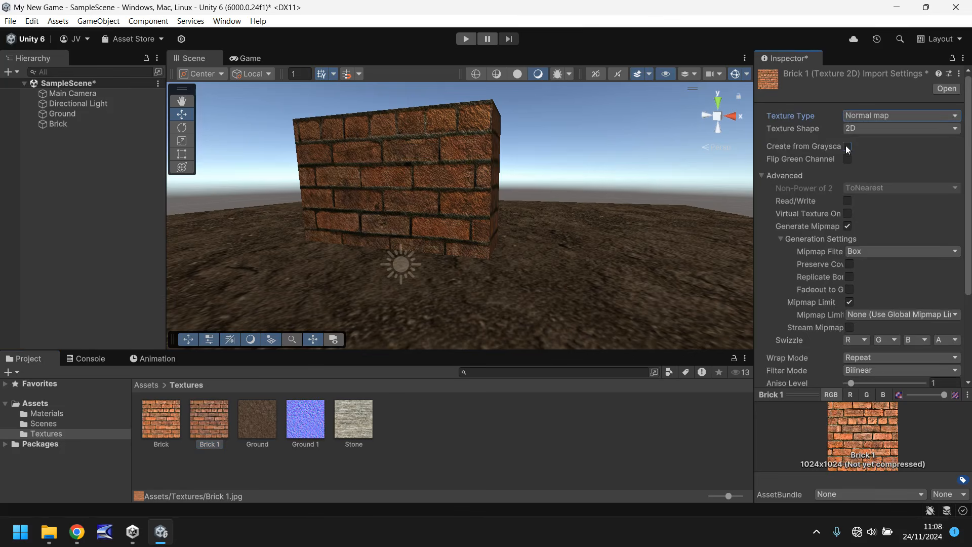
pyautogui.click(847, 146)
pyautogui.scroll(-5, 962, 301)
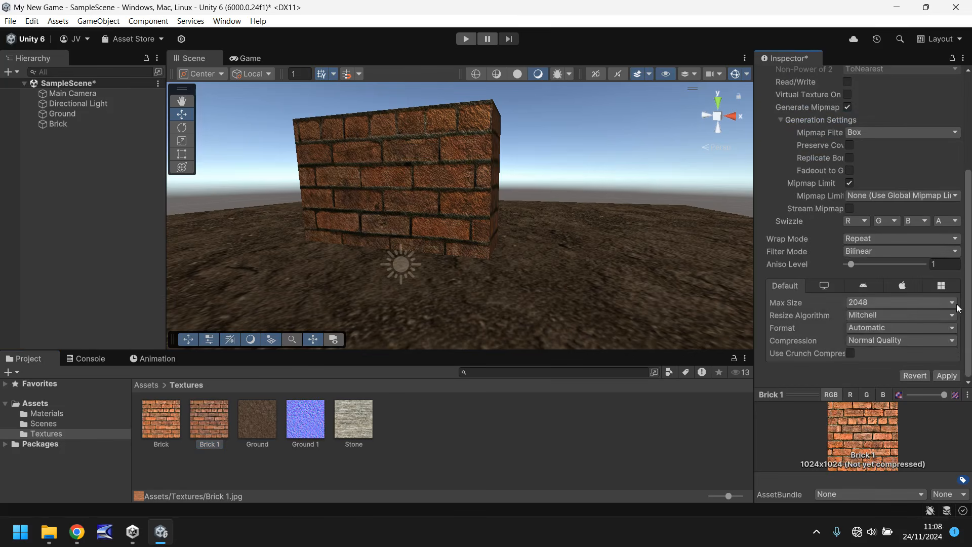
pyautogui.click(946, 375)
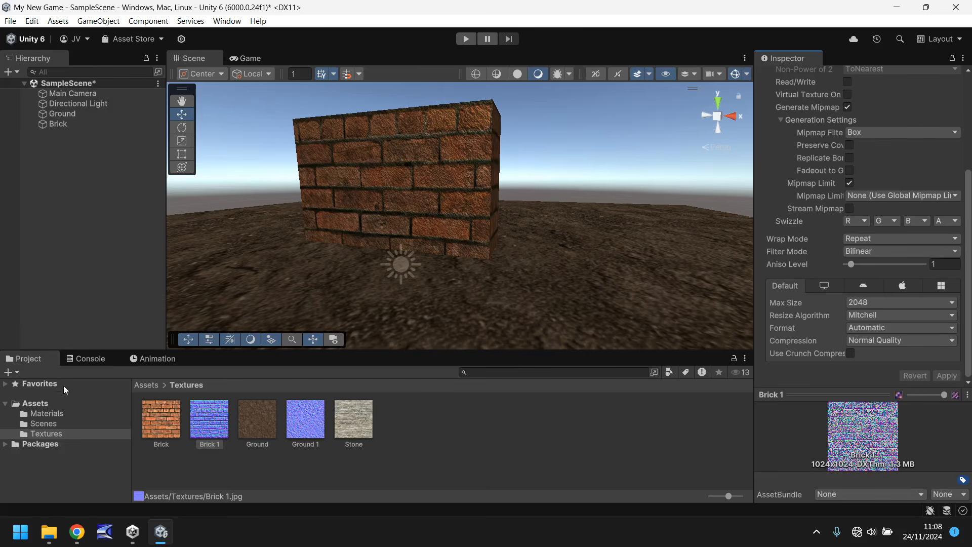
# - Assign the Brick 1 texture as the normal map of the Brick material
pyautogui.click(47, 413)
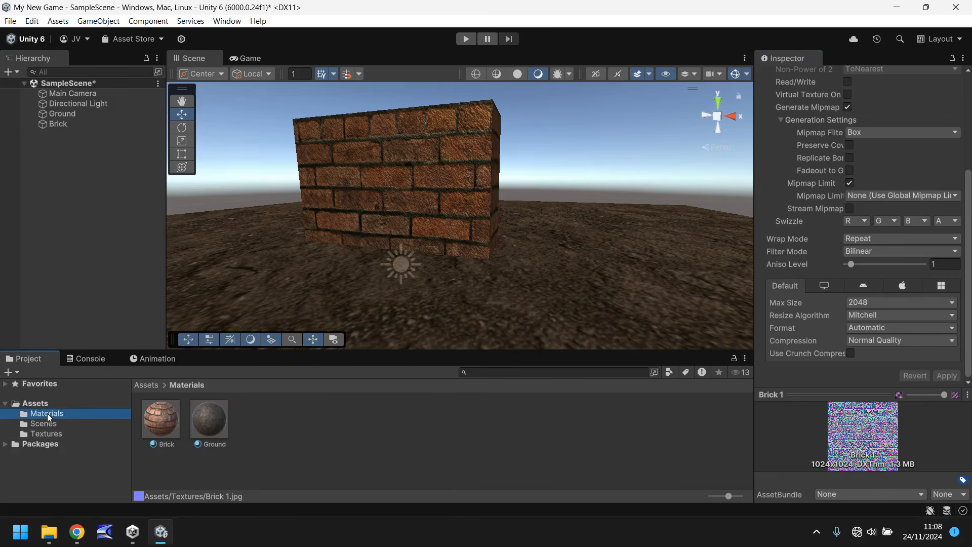
pyautogui.click(164, 421)
pyautogui.scroll(5, 876, 147)
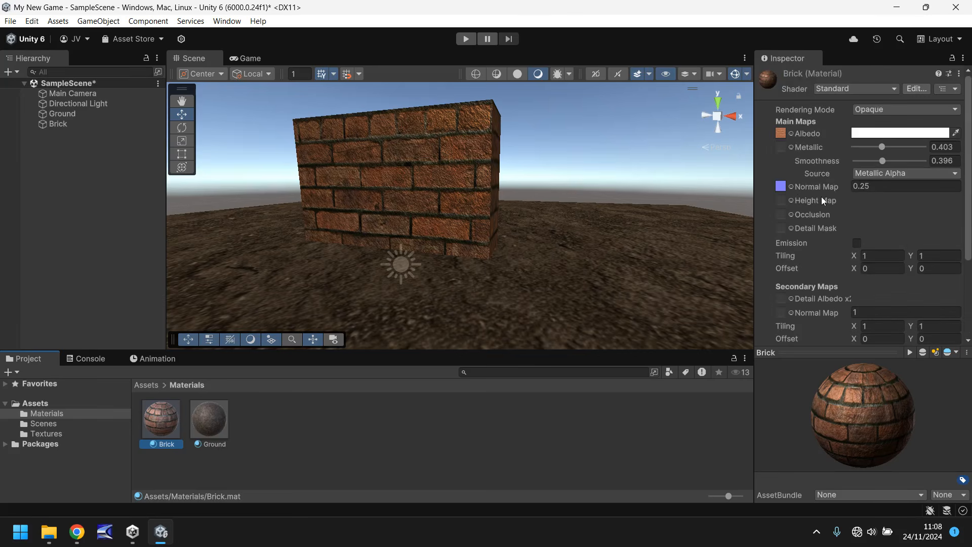
pyautogui.click(791, 187)
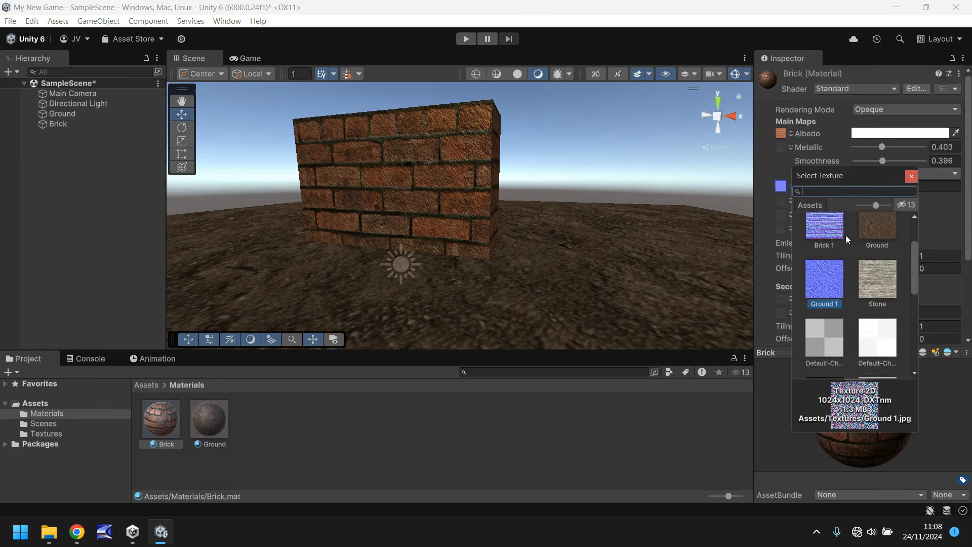
pyautogui.click(834, 305)
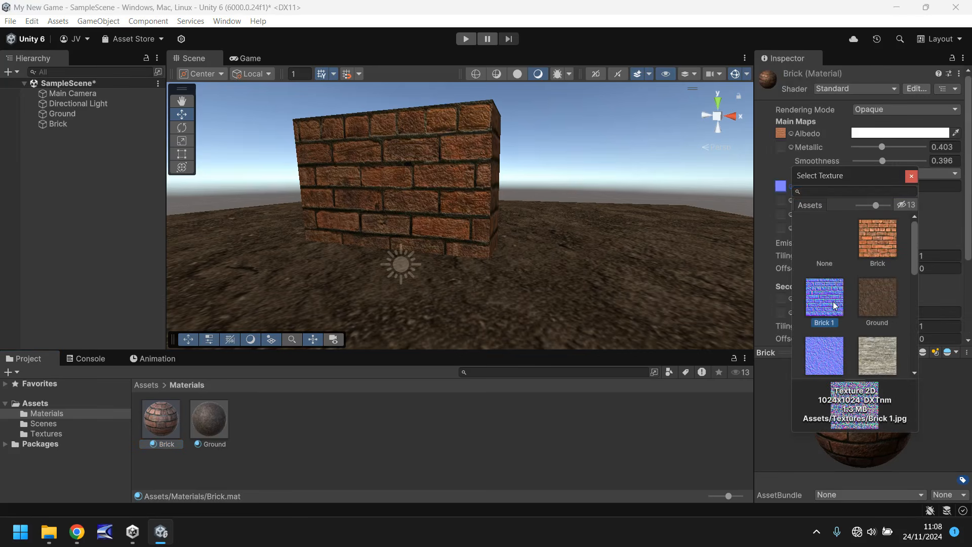
pyautogui.click(913, 177)
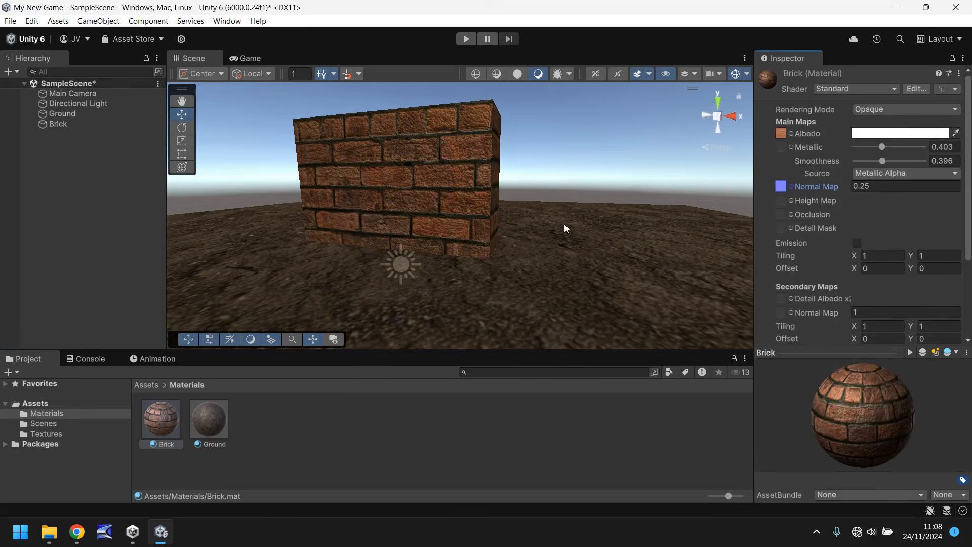
# - Set the Brick material's smoothness source to Albedo Alpha, metallic to 0 and smoothness to about 0.851
pyautogui.click(915, 172)
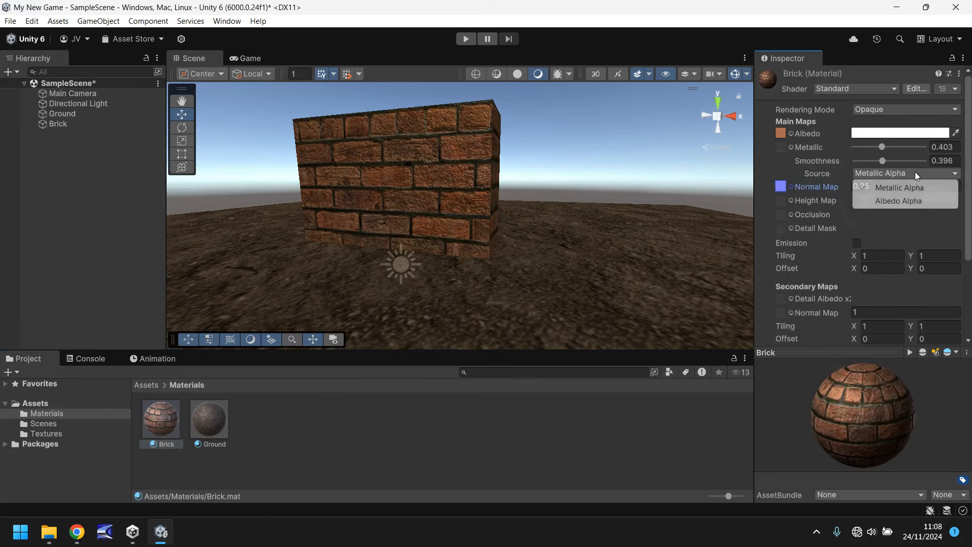
pyautogui.click(878, 199)
pyautogui.moveTo(882, 146); pyautogui.dragTo(842, 150)
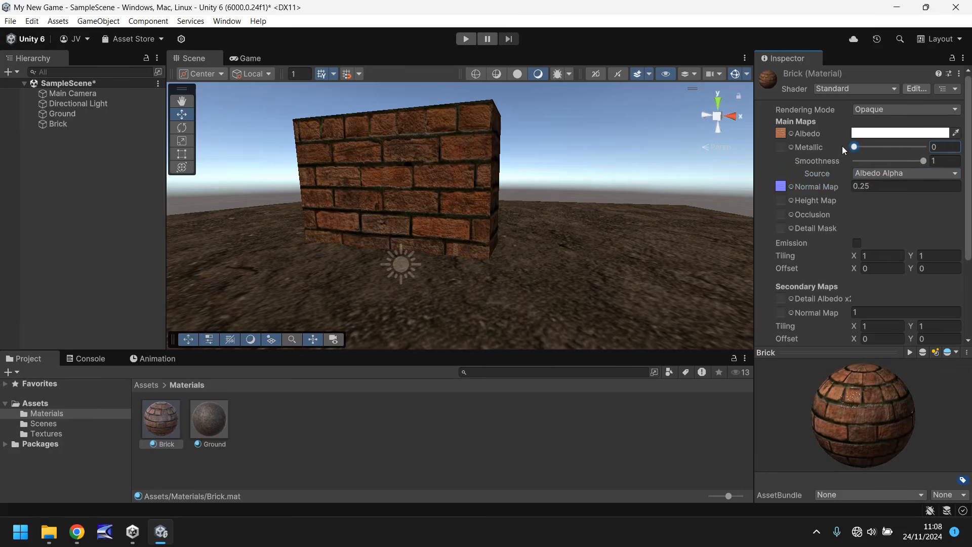
pyautogui.moveTo(922, 161); pyautogui.dragTo(914, 162)
# - Set the Brick material's normal map strength to 0.5 and inspect the effect on the wall
pyautogui.click(885, 187)
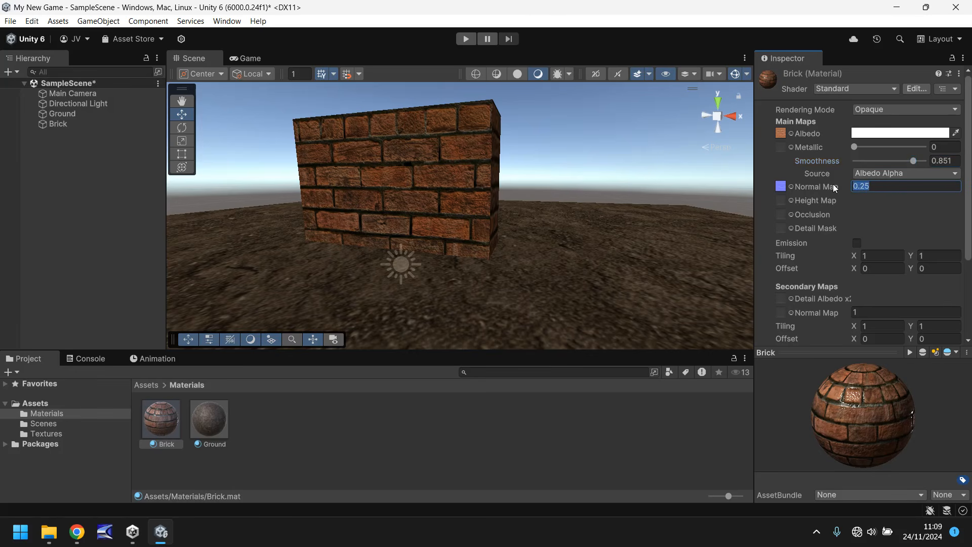
pyautogui.write('0.5')
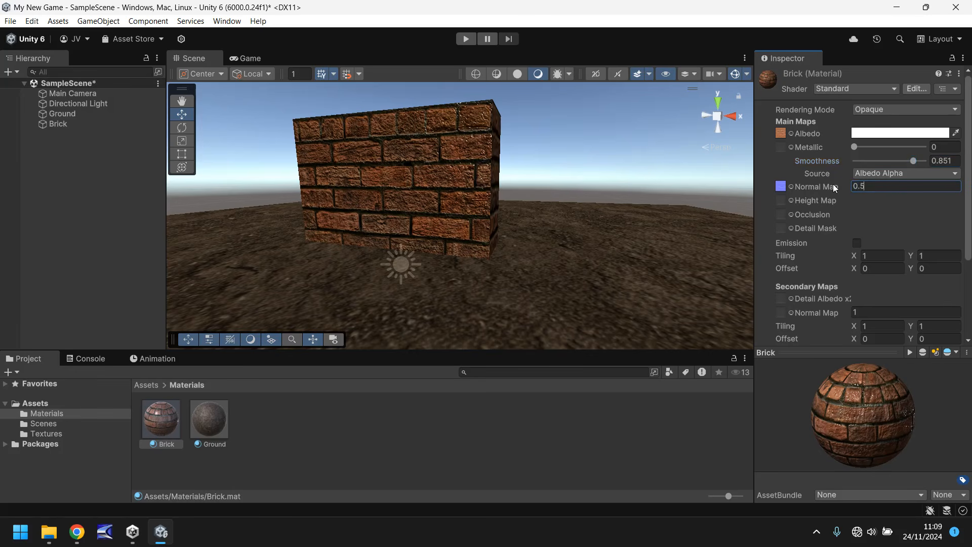
pyautogui.scroll(5, 454, 170)
pyautogui.moveTo(397, 162); pyautogui.dragTo(439, 181, button='middle')
pyautogui.scroll(-6, 465, 201)
pyautogui.moveTo(484, 175); pyautogui.dragTo(489, 177, button='right')
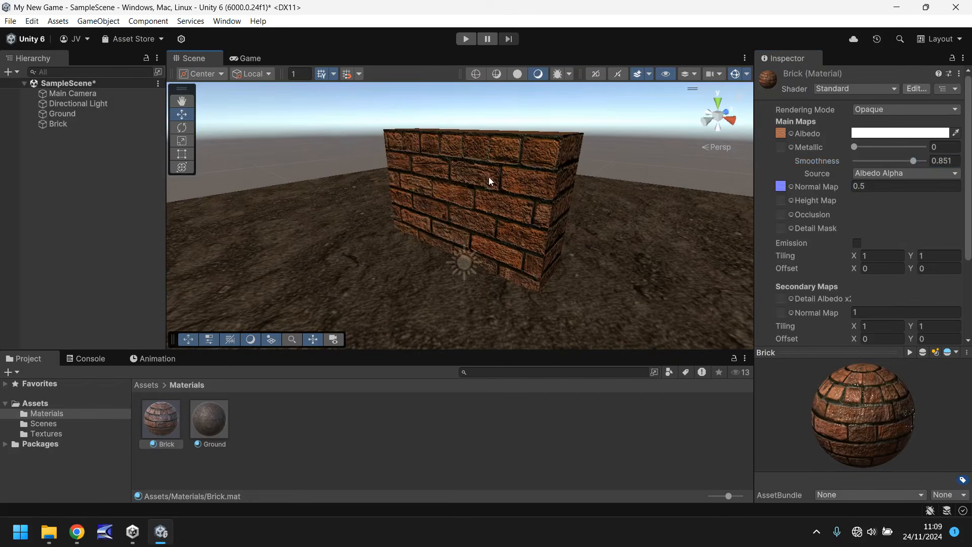
# - Raise the Brick wall out of the ground to a Y position of 3
pyautogui.click(464, 190)
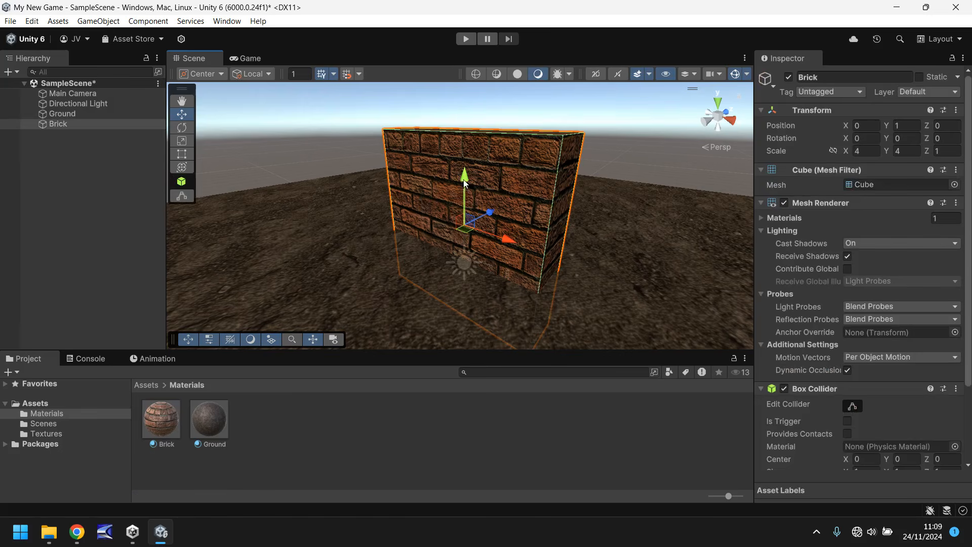
pyautogui.moveTo(466, 181); pyautogui.dragTo(446, 89)
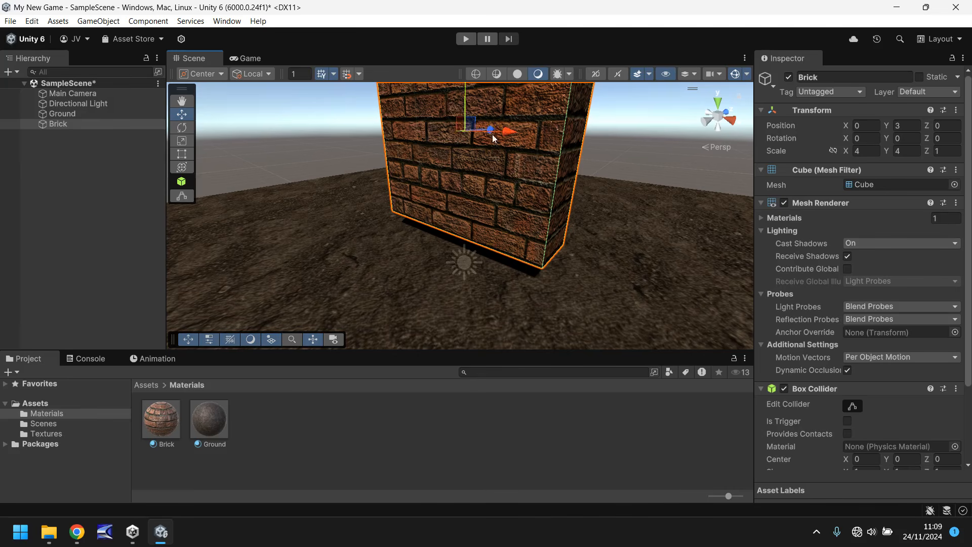
pyautogui.moveTo(423, 199); pyautogui.dragTo(552, 184, button='right')
# - Set the Brick wall's scale to 5 in X and 5 in Y
pyautogui.click(867, 151)
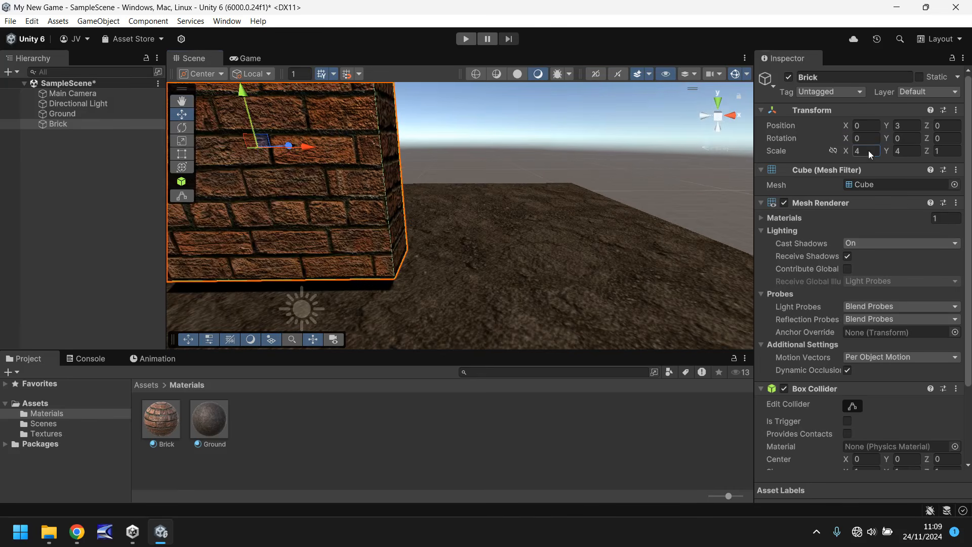
pyautogui.write('50')
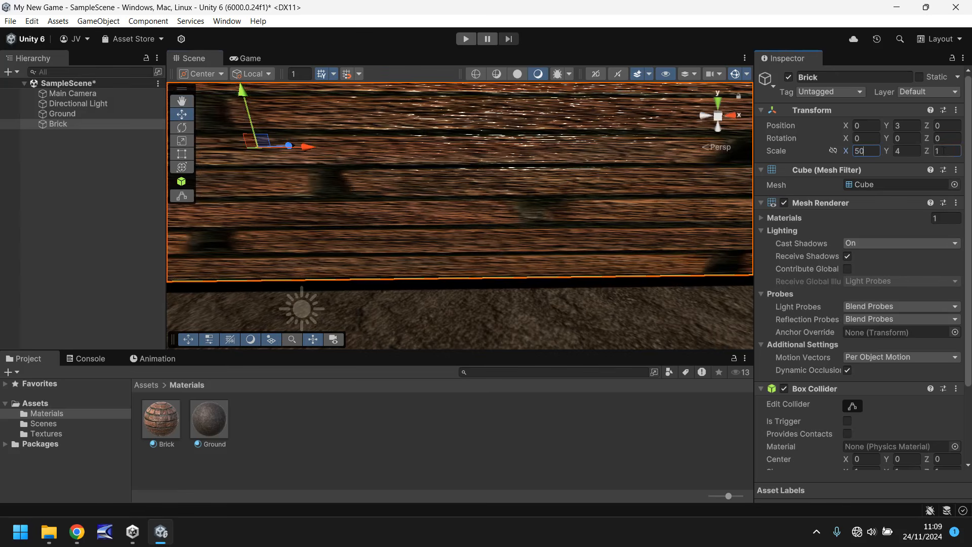
pyautogui.write('5')
pyautogui.click(902, 152)
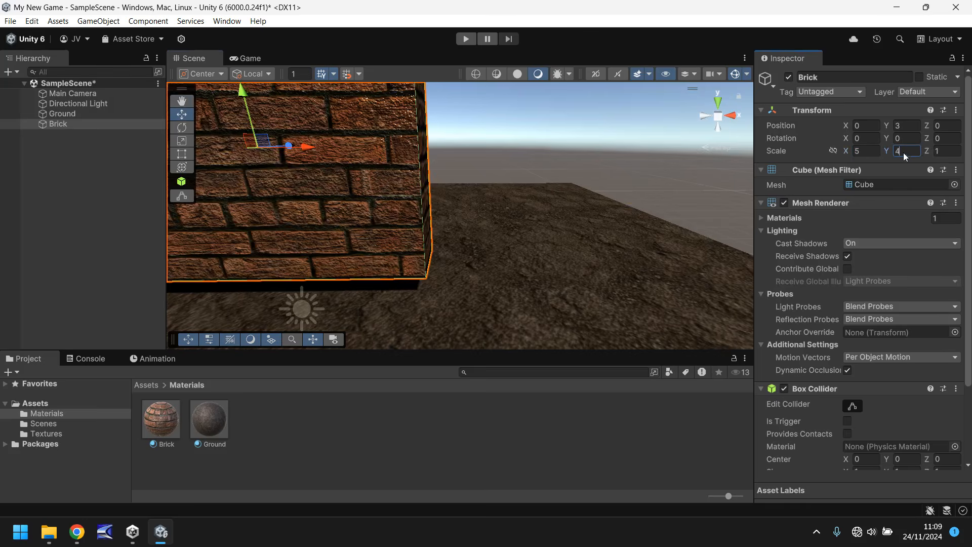
pyautogui.write('5')
# - Move the Brick wall to the edge of the ground at X -7, Z 9
pyautogui.moveTo(458, 188); pyautogui.dragTo(423, 182, button='right')
pyautogui.moveTo(428, 178); pyautogui.dragTo(658, 147)
pyautogui.moveTo(424, 212); pyautogui.dragTo(293, 204, button='right')
pyautogui.press('f')
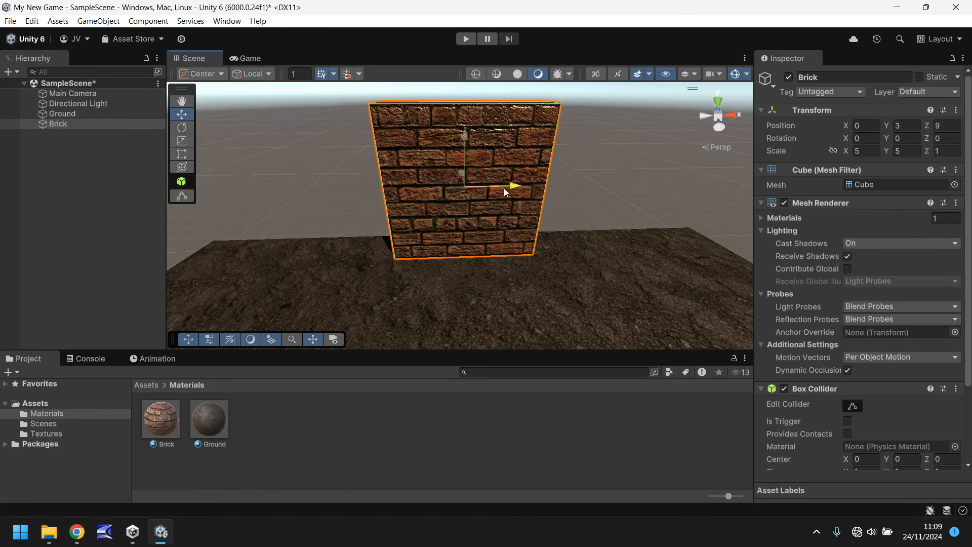
pyautogui.moveTo(503, 187); pyautogui.dragTo(299, 192)
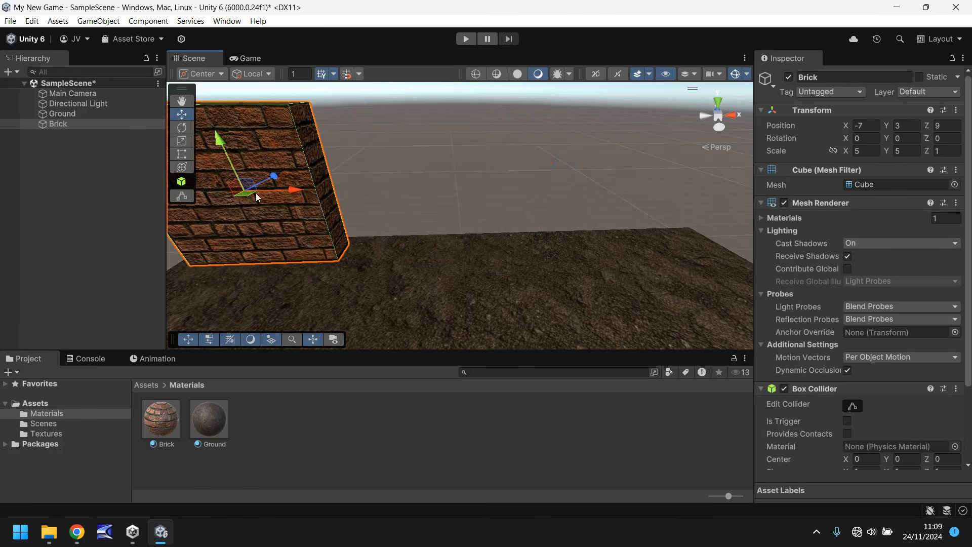
# - Duplicate the Brick wall object in the scene
pyautogui.click(53, 125)
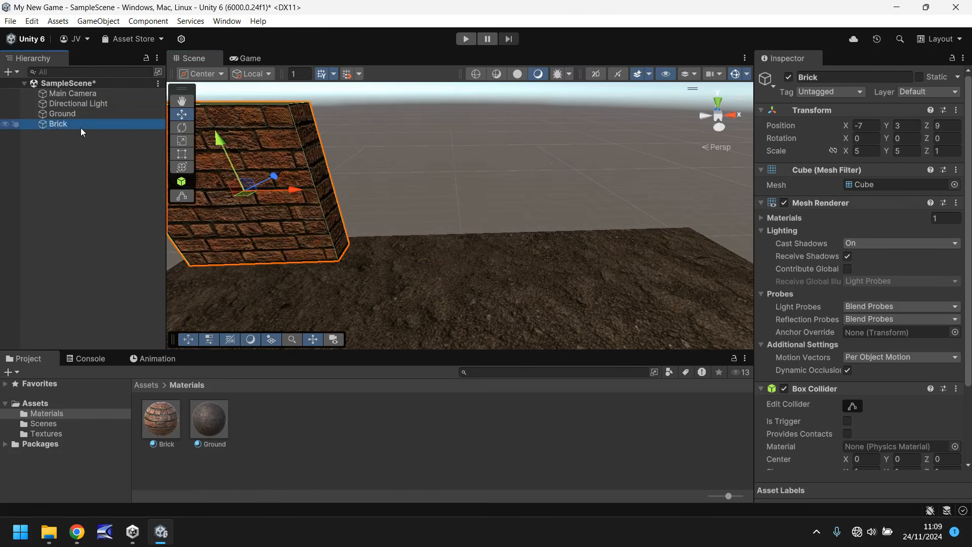
pyautogui.hotkey('ctrl', 'd')
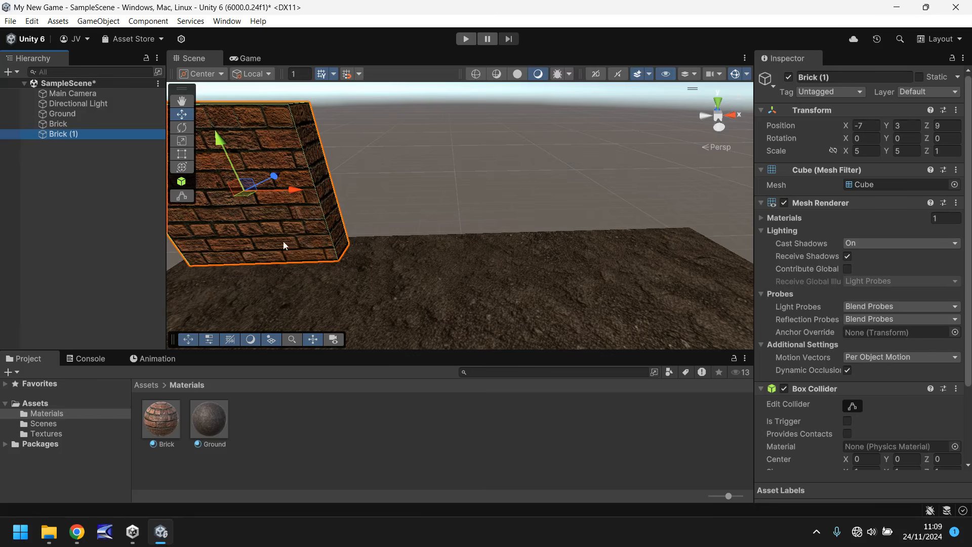
pyautogui.moveTo(284, 241); pyautogui.dragTo(346, 226, button='middle')
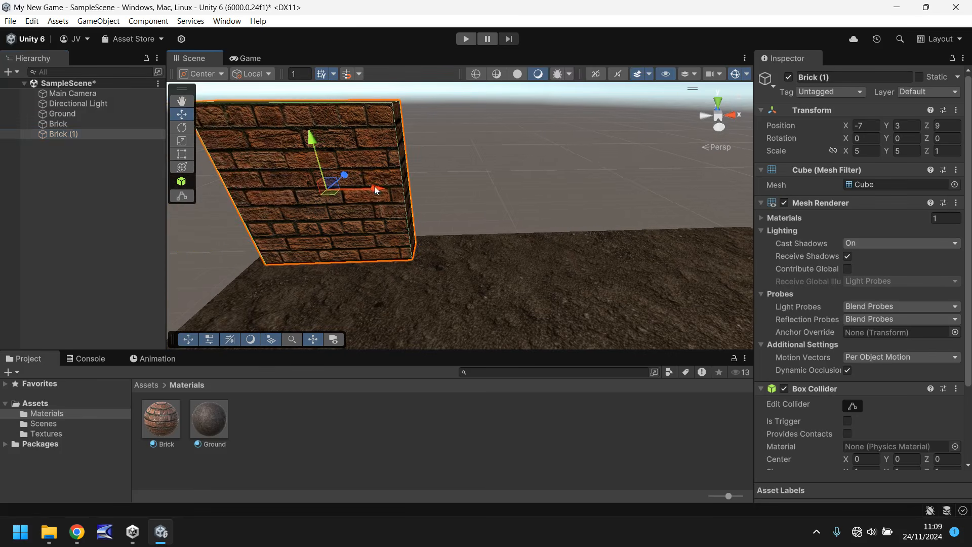
# - Move the duplicated Brick wall along the X axis to X -2, flush beside the first wall
pyautogui.moveTo(371, 190); pyautogui.dragTo(537, 194)
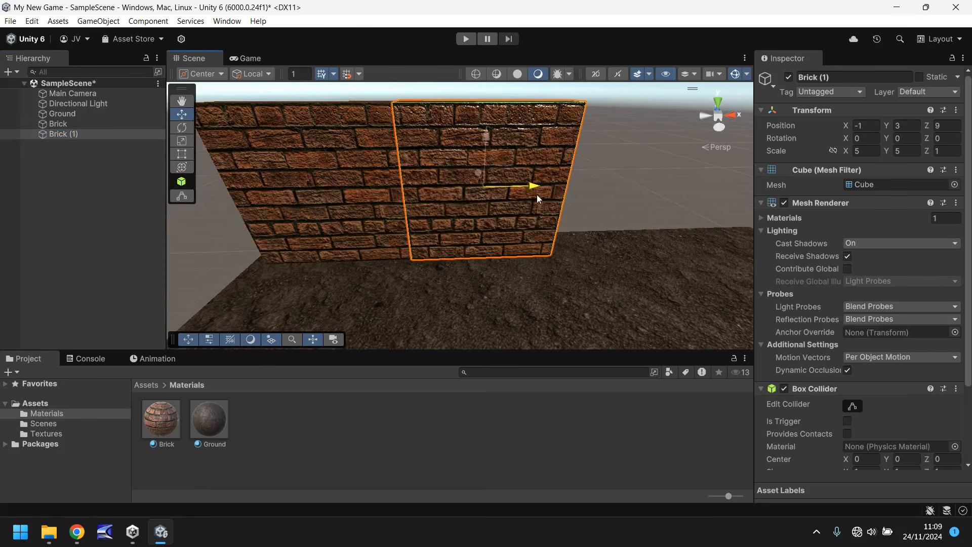
pyautogui.click(646, 167)
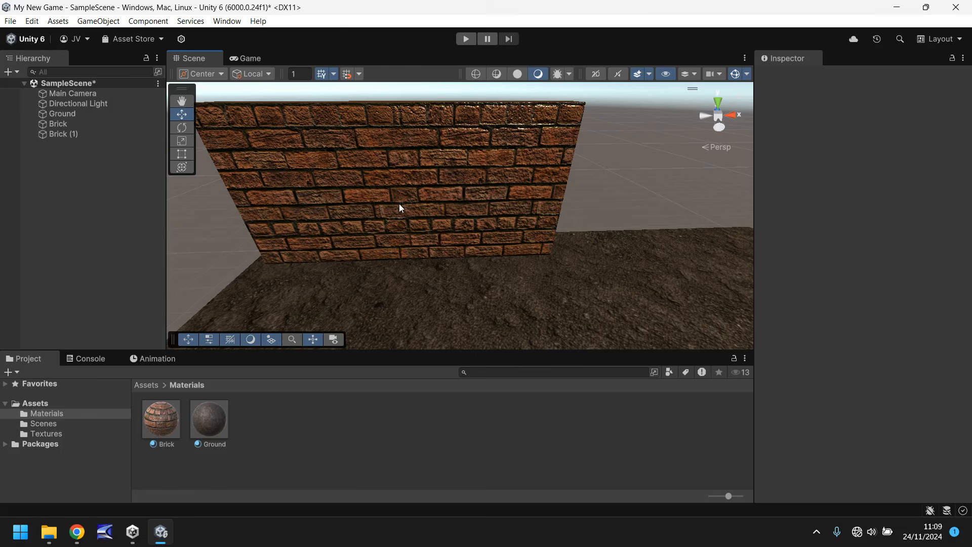
# - Duplicate the second Brick wall and move the copy to X 3 to extend the row along the ground's edge
pyautogui.click(471, 195)
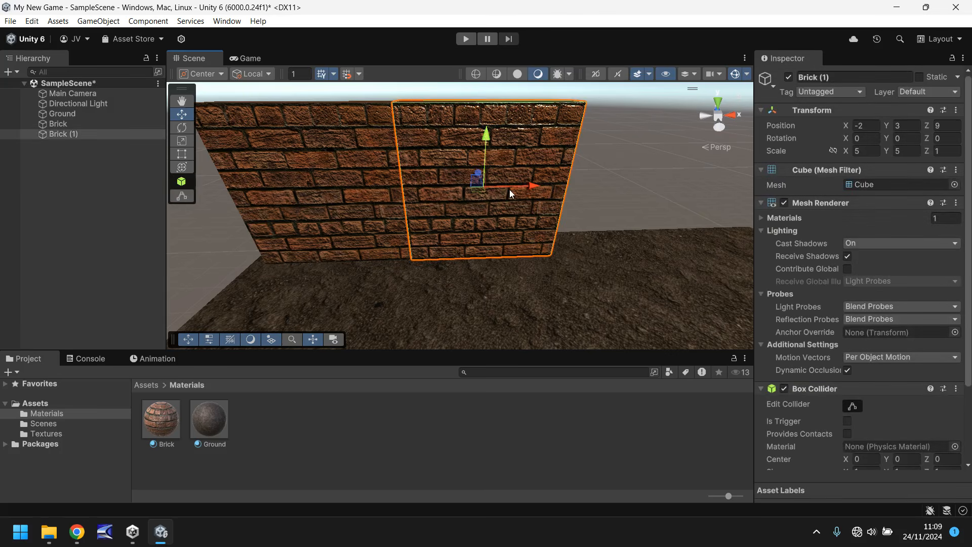
pyautogui.hotkey('ctrl', 'd')
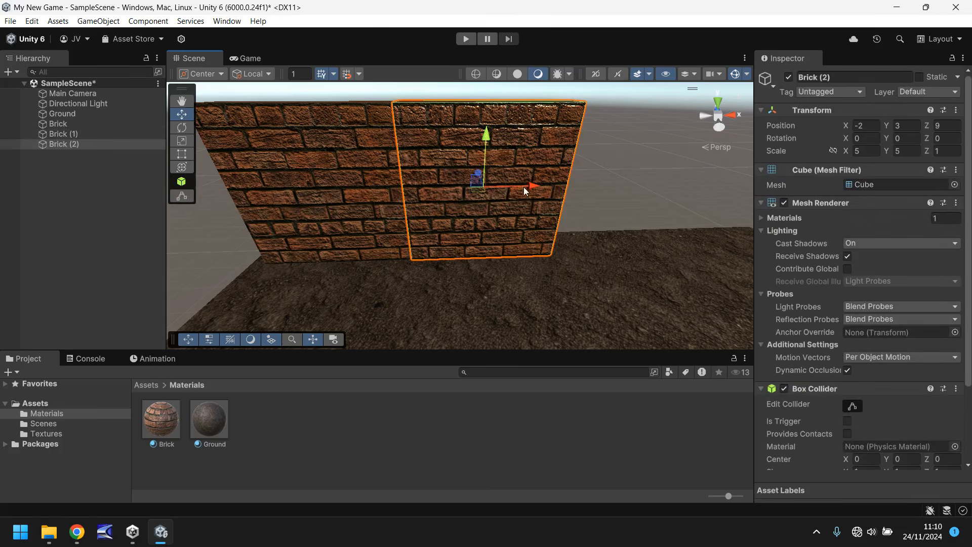
pyautogui.moveTo(523, 186); pyautogui.dragTo(676, 190)
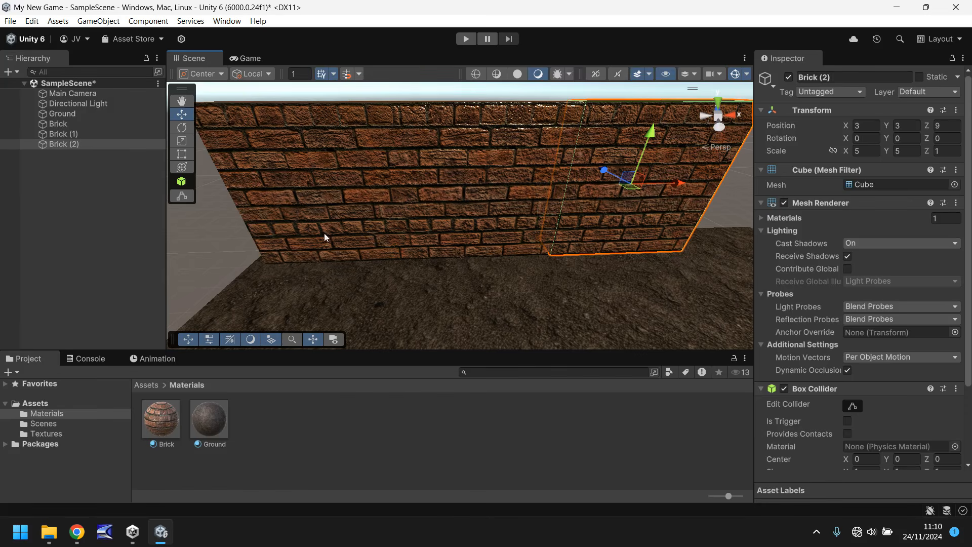
pyautogui.keyDown('alt'); pyautogui.moveTo(325, 234); pyautogui.dragTo(467, 238); pyautogui.keyUp('alt')
pyautogui.moveTo(474, 276); pyautogui.dragTo(434, 204, button='middle')
pyautogui.scroll(-2, 417, 184)
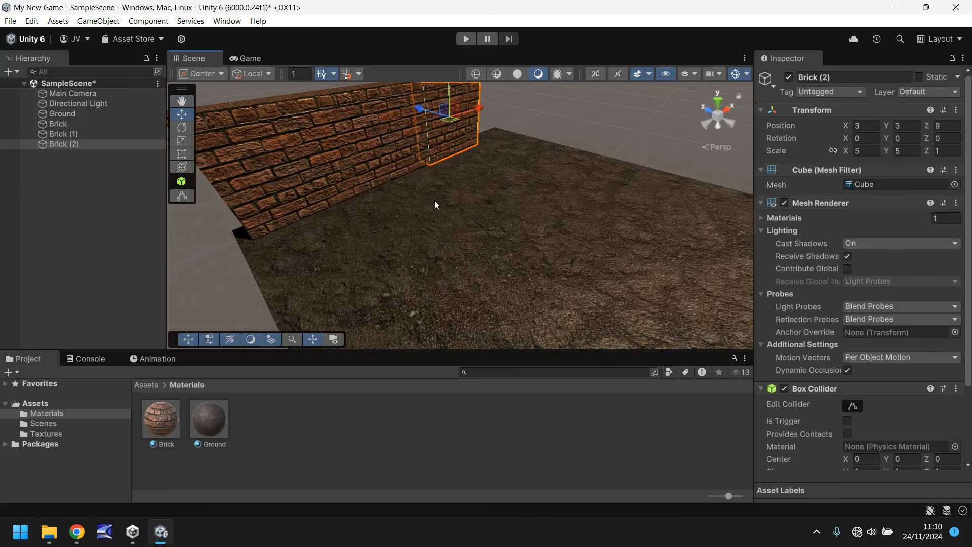